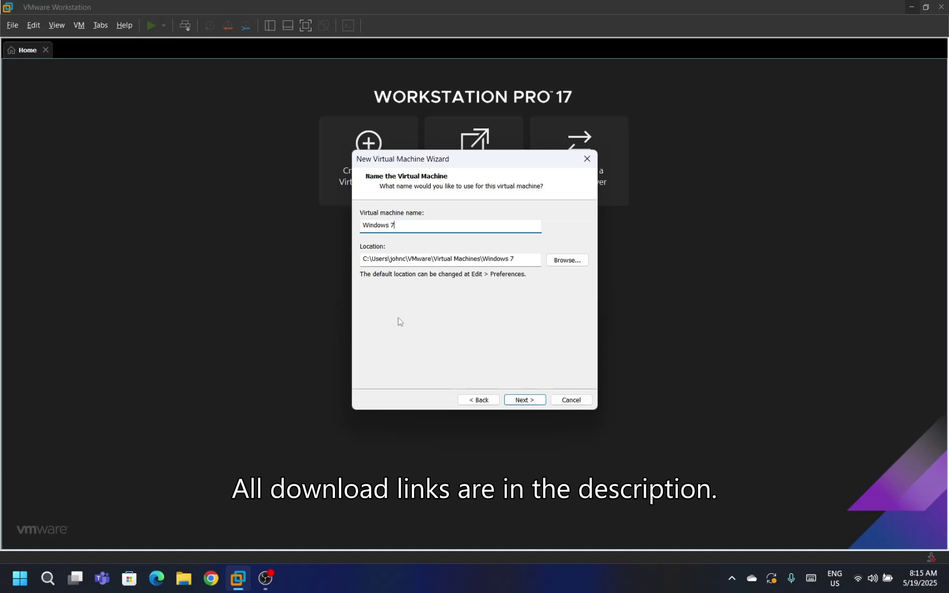
Keep the VM name Windows 7, store its 60 GB disk as a single file, then customize hardware
key("Return")
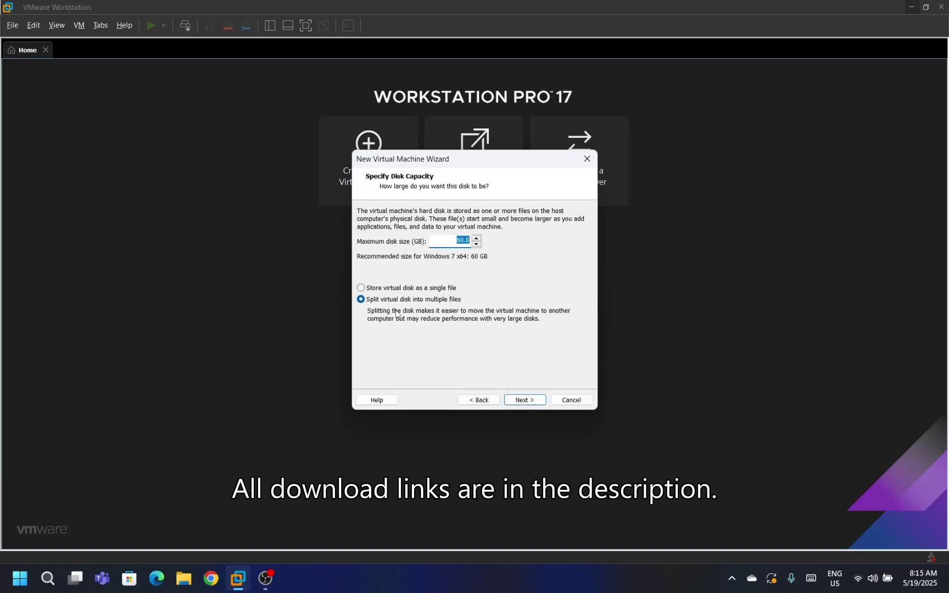
left_click(391, 289)
key("Return")
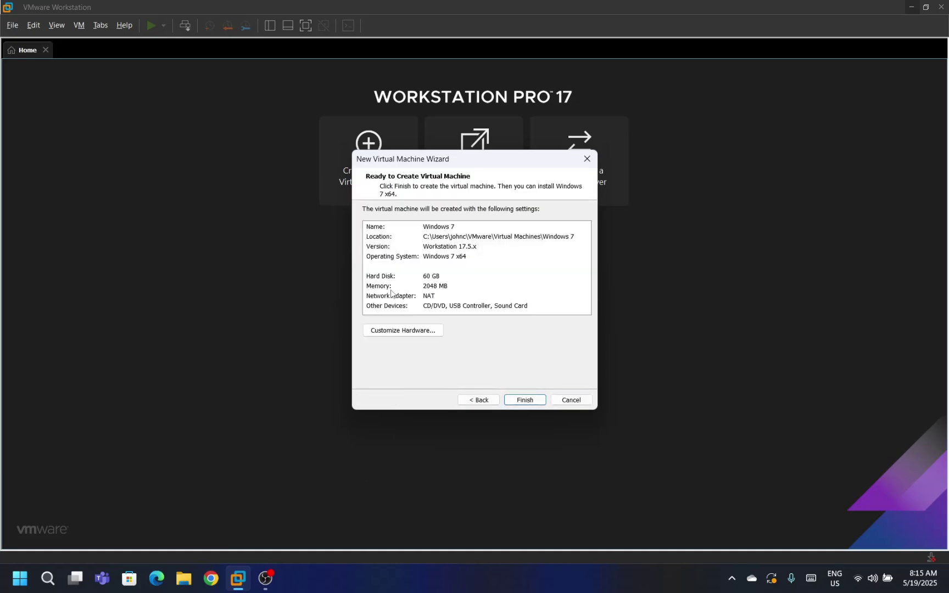
left_click(389, 330)
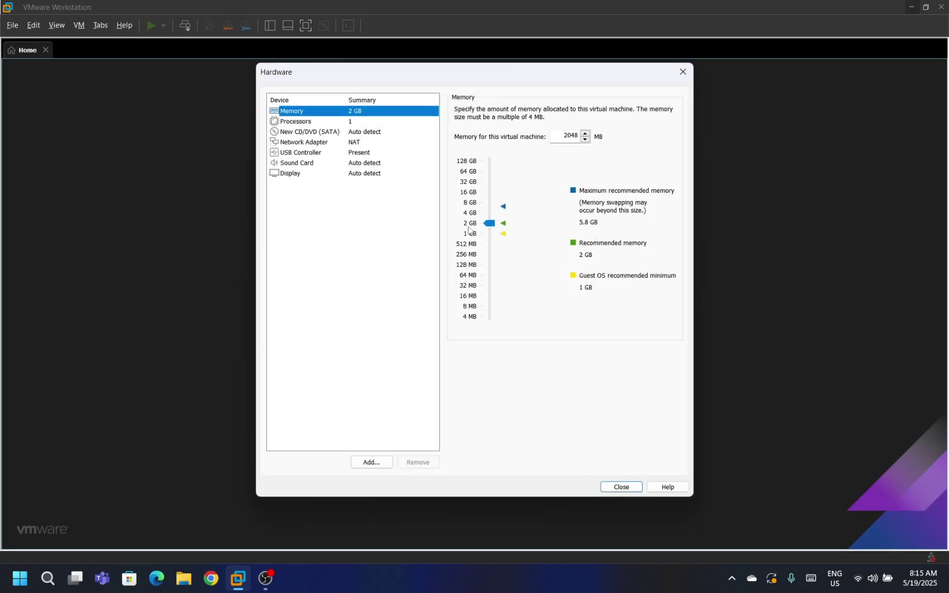
Set memory to 4096 MB and load ISOs\Windows 7\Windows 7.iso into the CD/DVD drive
left_click(490, 210)
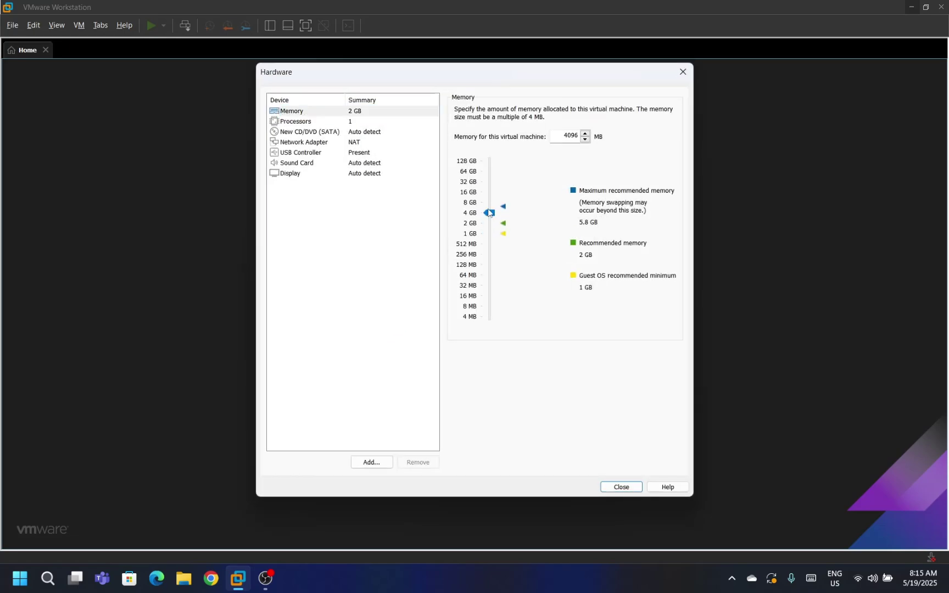
left_click(392, 133)
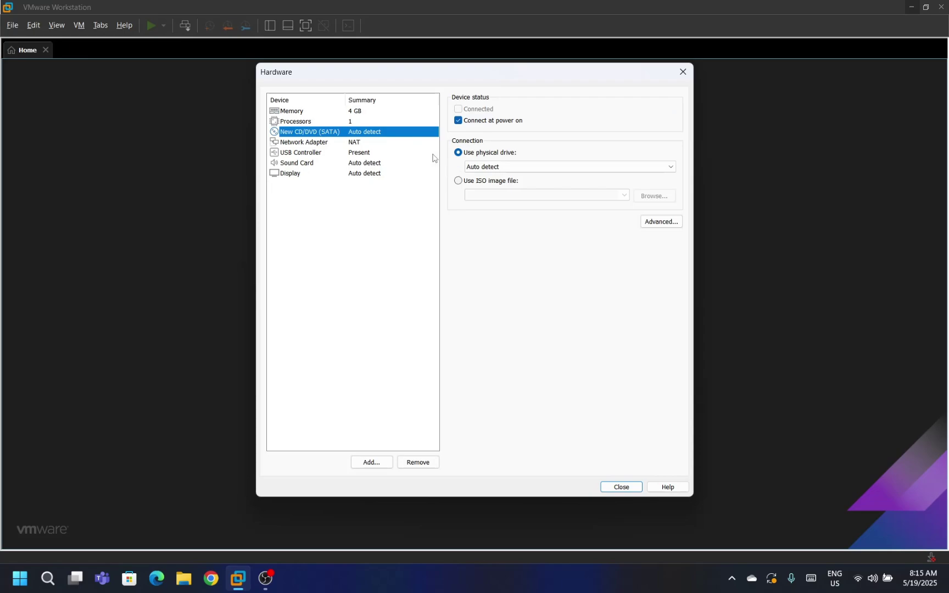
left_click(467, 181)
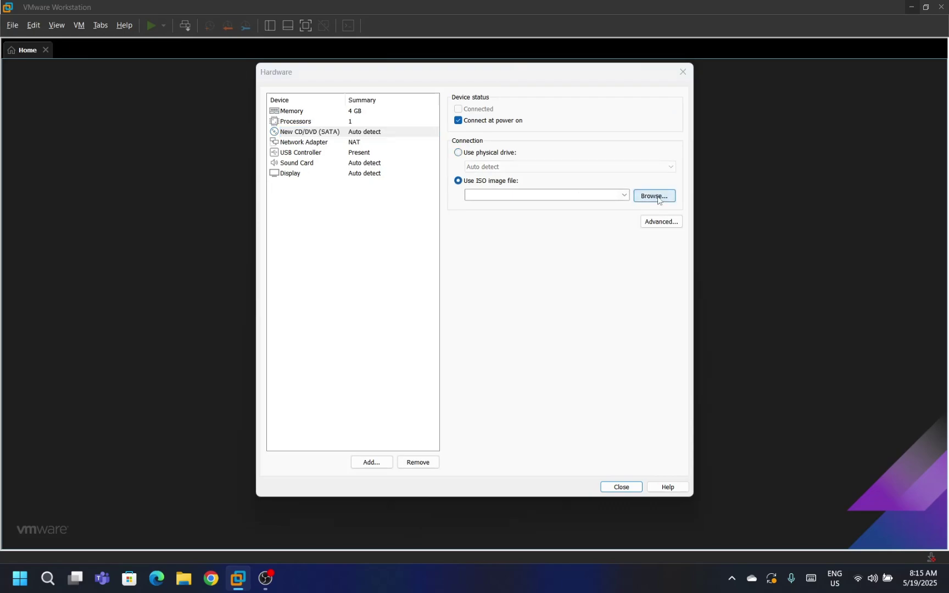
left_click(655, 196)
left_click(432, 116)
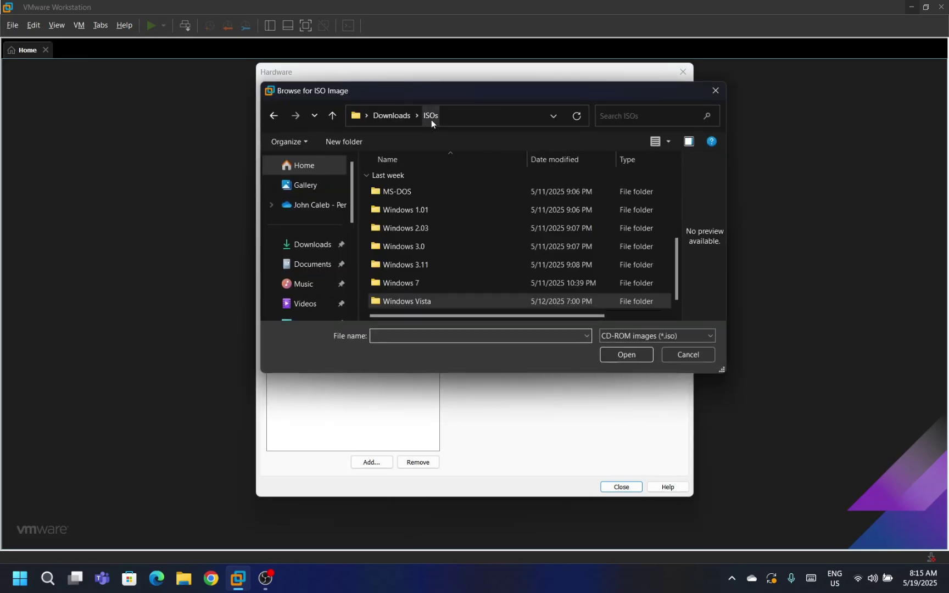
double_click(420, 280)
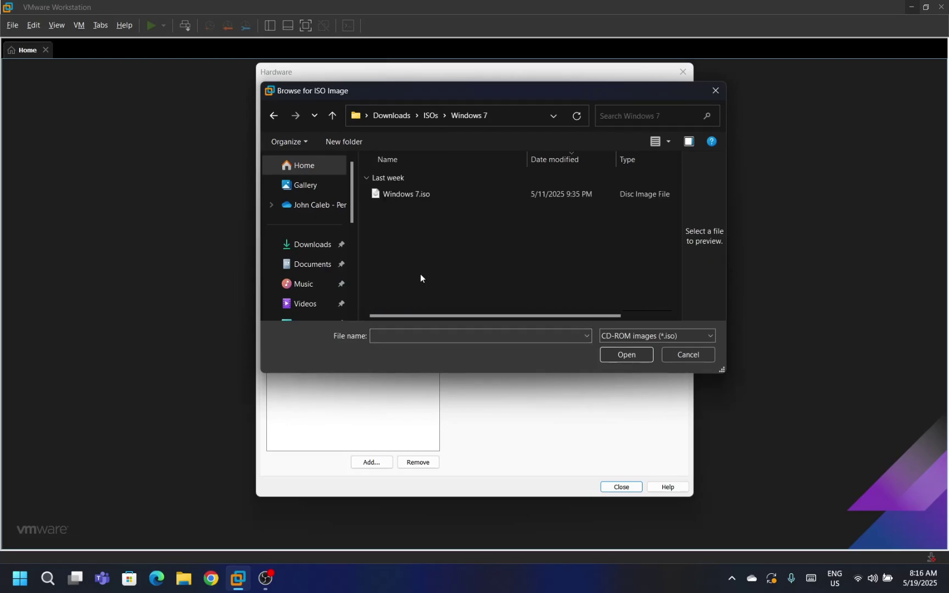
left_click(414, 199)
double_click(414, 199)
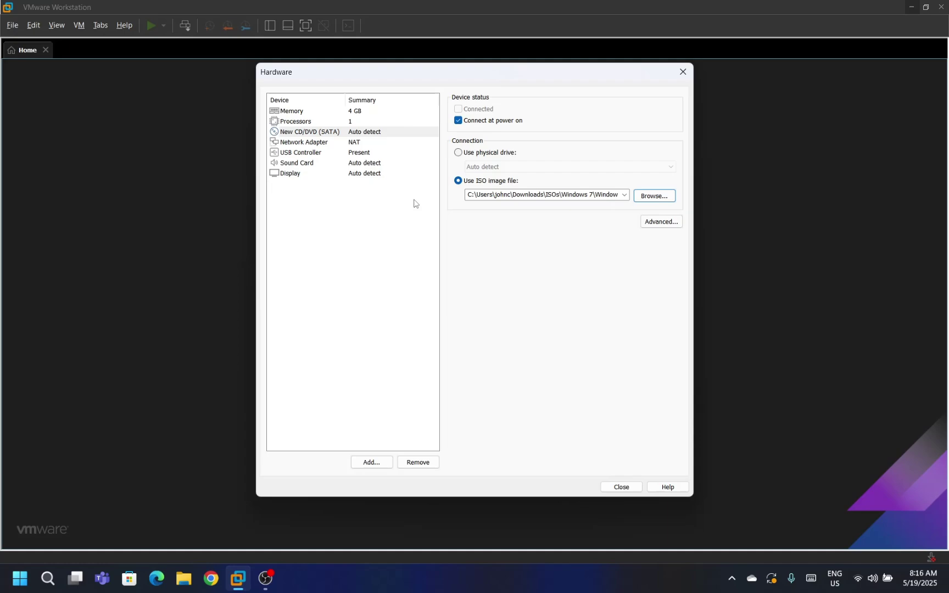
Finish creating the Windows 7 VM, power it on, and dismiss the install hint bar
left_click(607, 488)
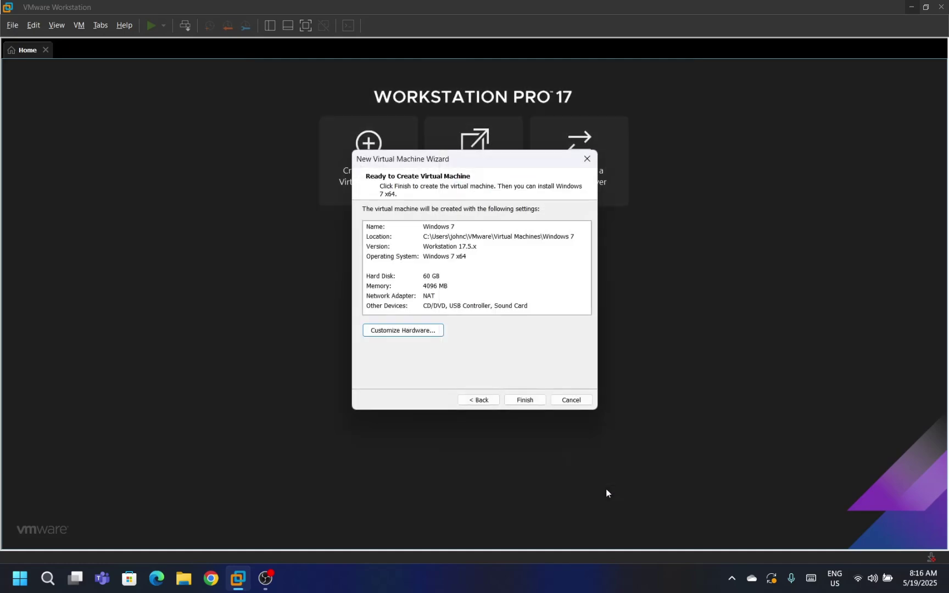
left_click(526, 399)
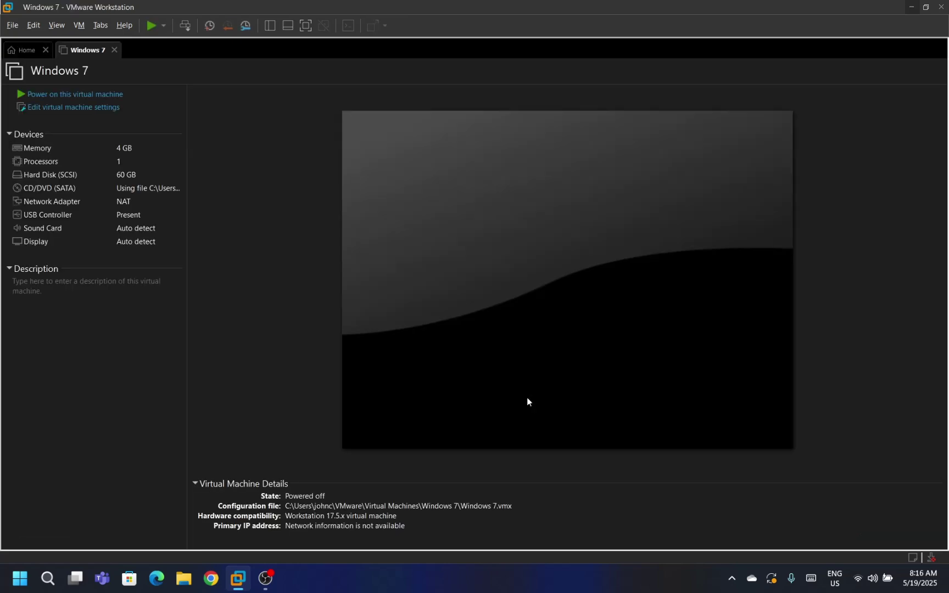
left_click(164, 98)
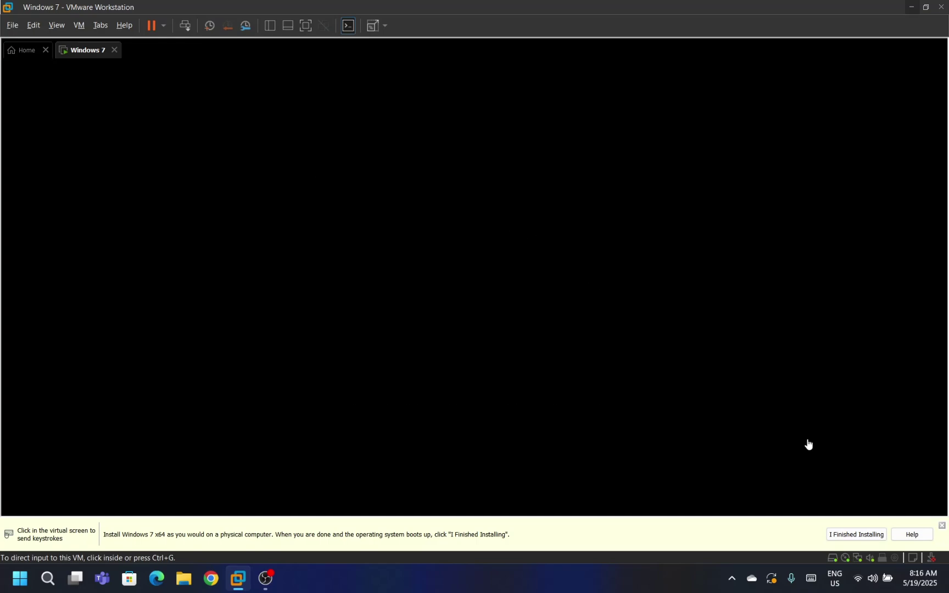
left_click(942, 526)
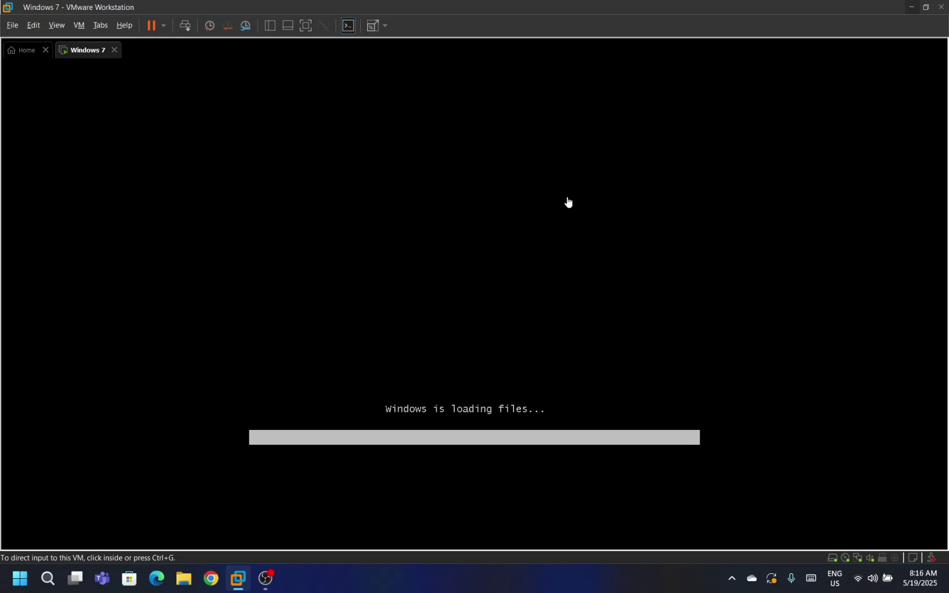
left_click(462, 300)
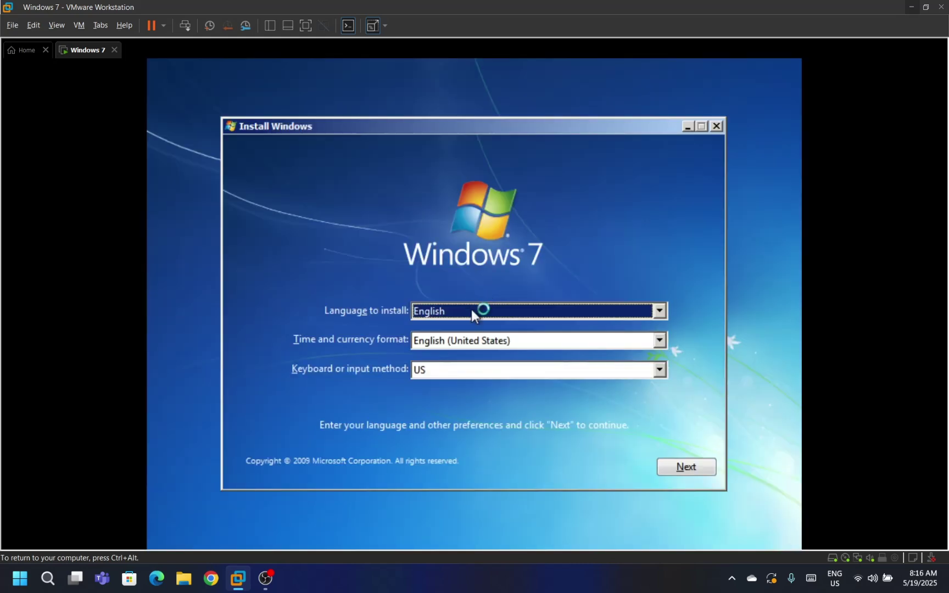
Keep default language settings, start the install, and select Windows 7 Professional
left_click(668, 467)
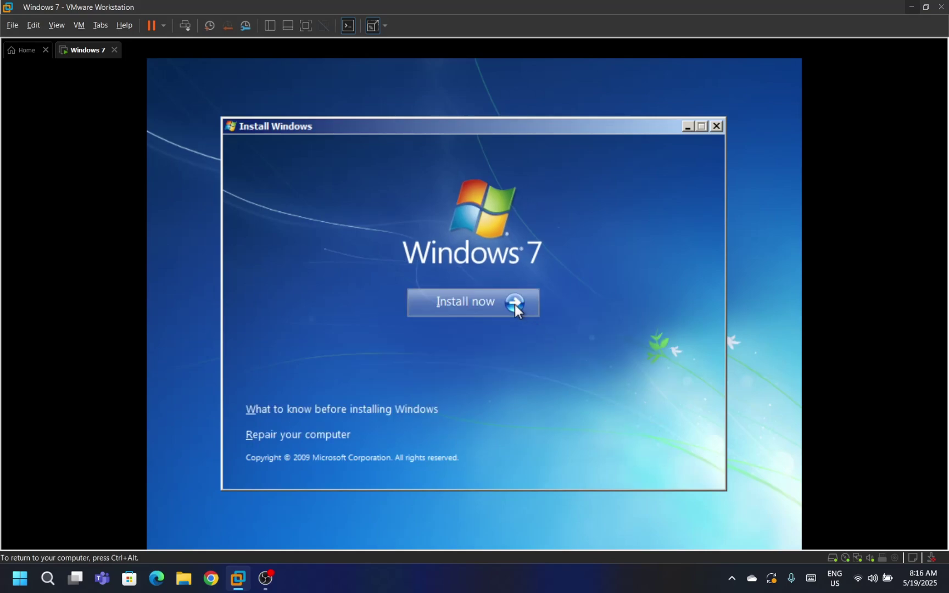
left_click(512, 302)
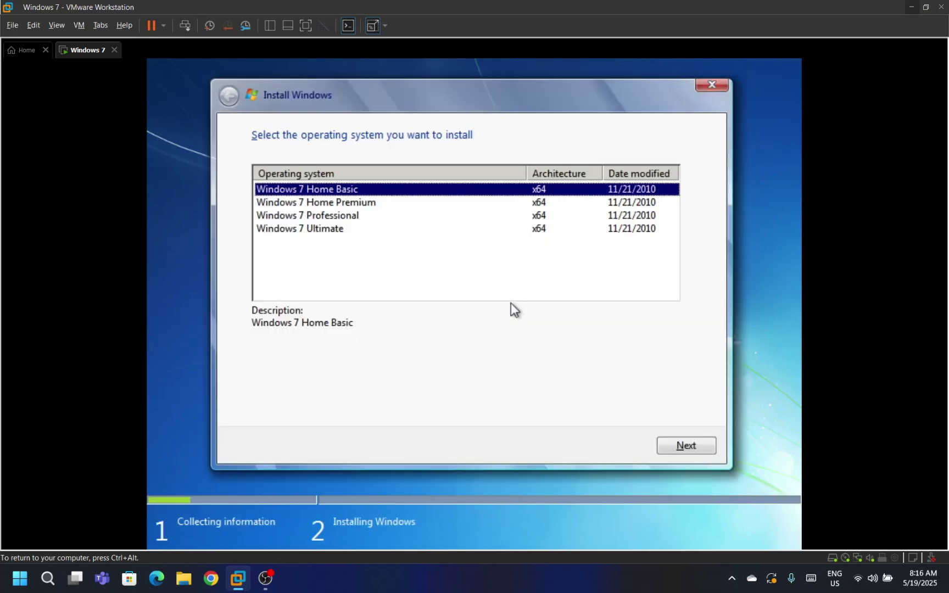
left_click(361, 217)
Accept the license terms and do a Custom install onto Disk 0's unallocated space
left_click(664, 445)
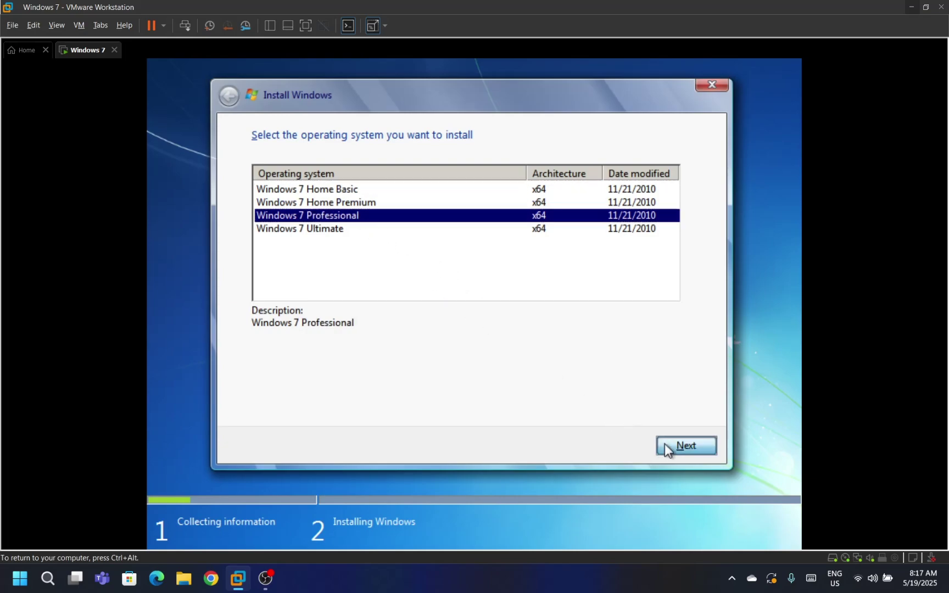
left_click(351, 406)
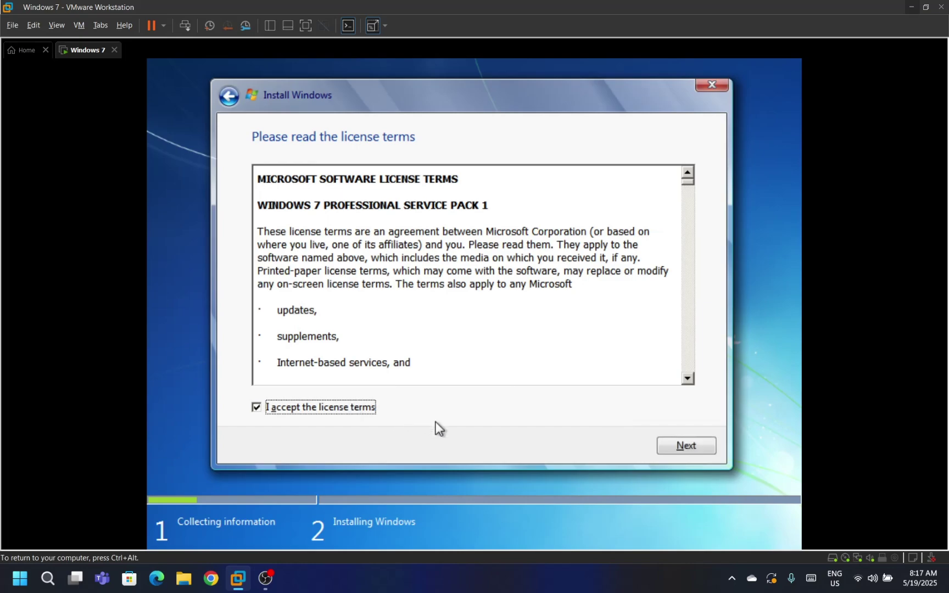
left_click(679, 452)
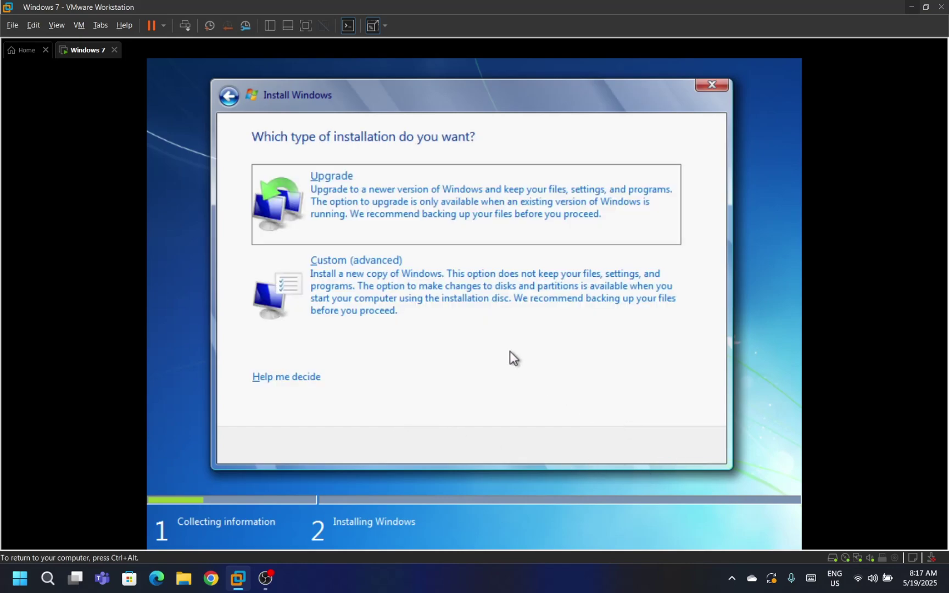
left_click(485, 319)
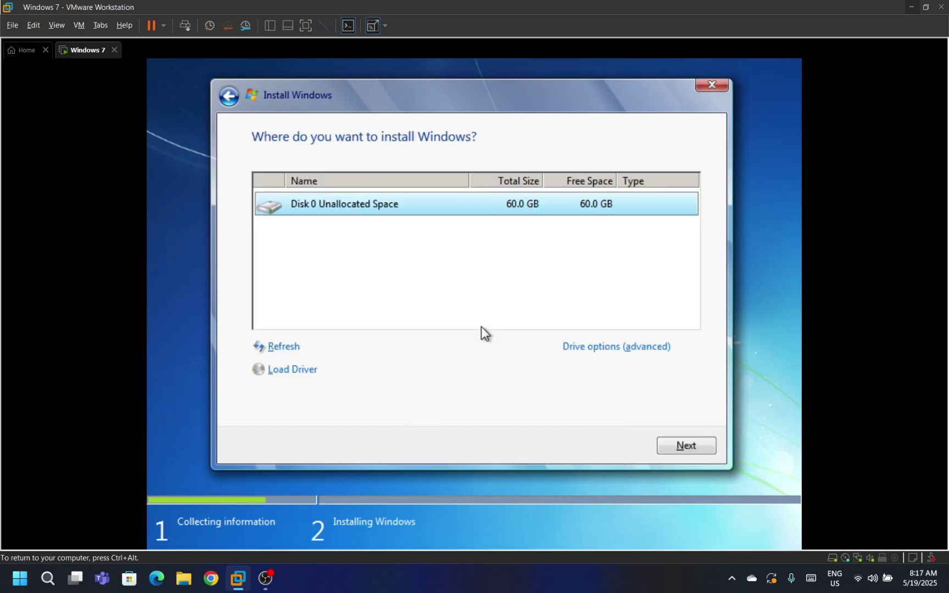
left_click(681, 453)
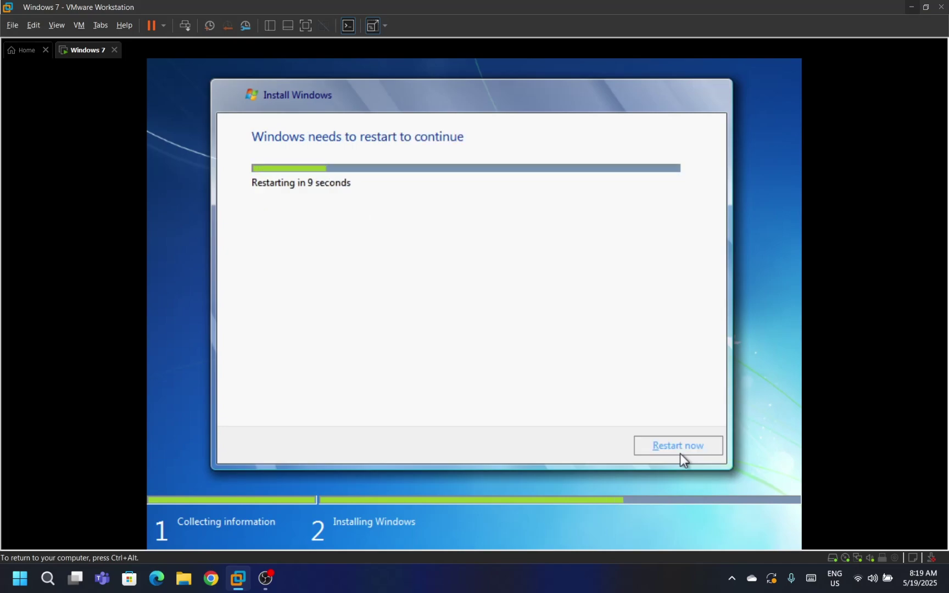
Restart the guest now so setup continues after the reboot
left_click(680, 453)
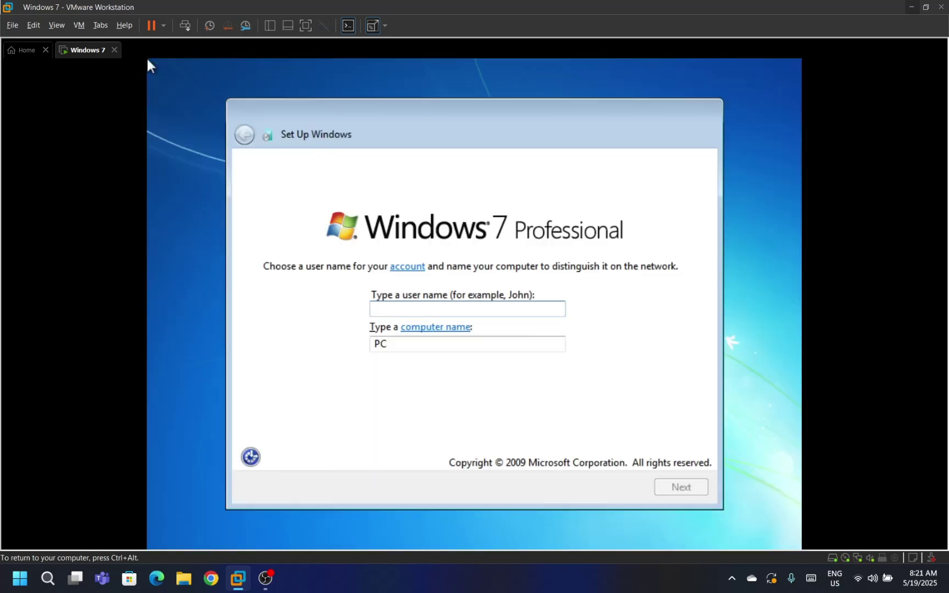
Enter Windows7 as the user name and keep the default computer name
type("Windows7")
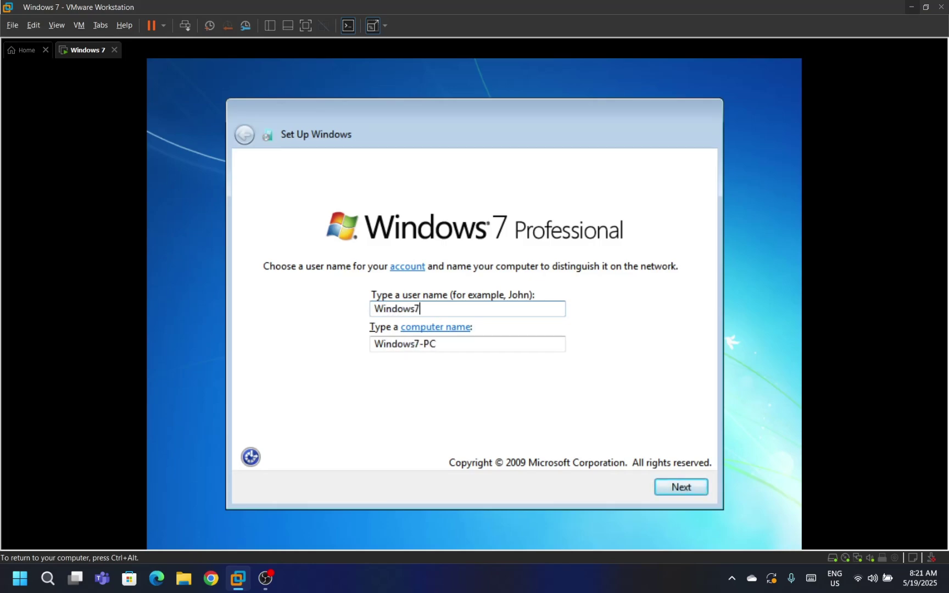
key("BackSpace")
type("7")
key("Return")
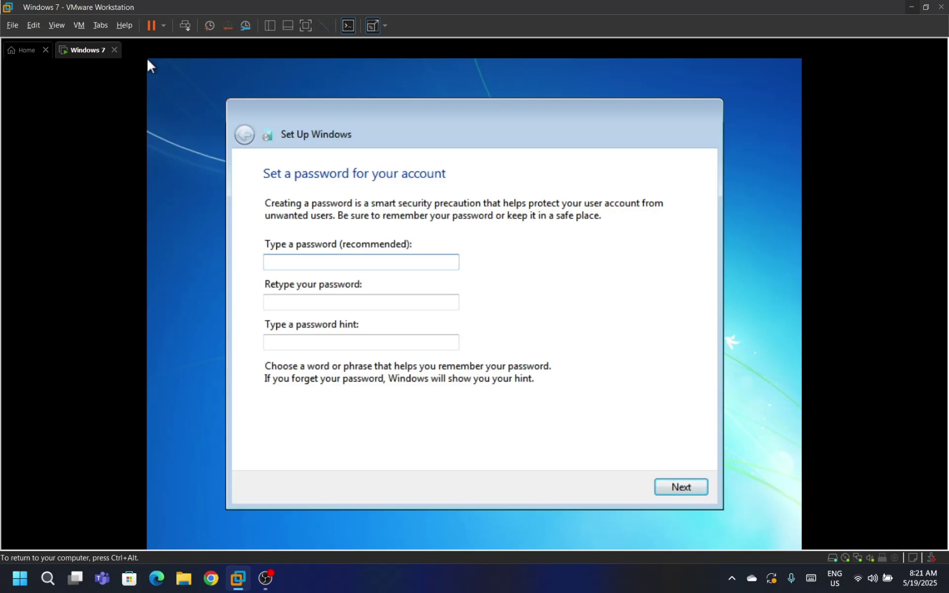
Set the account password with the hint 'Windows 7'
type("******")
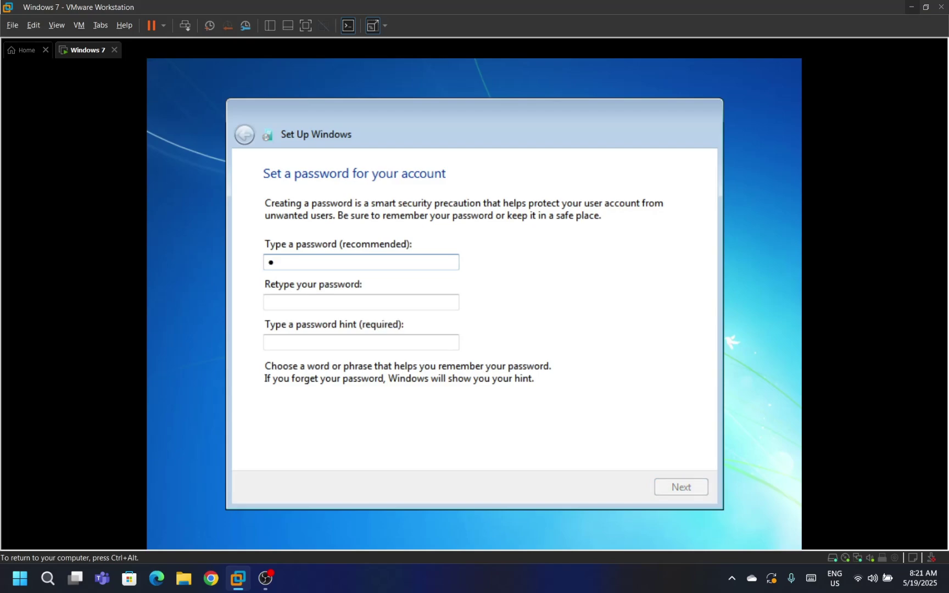
type("**")
key("Tab")
type("********")
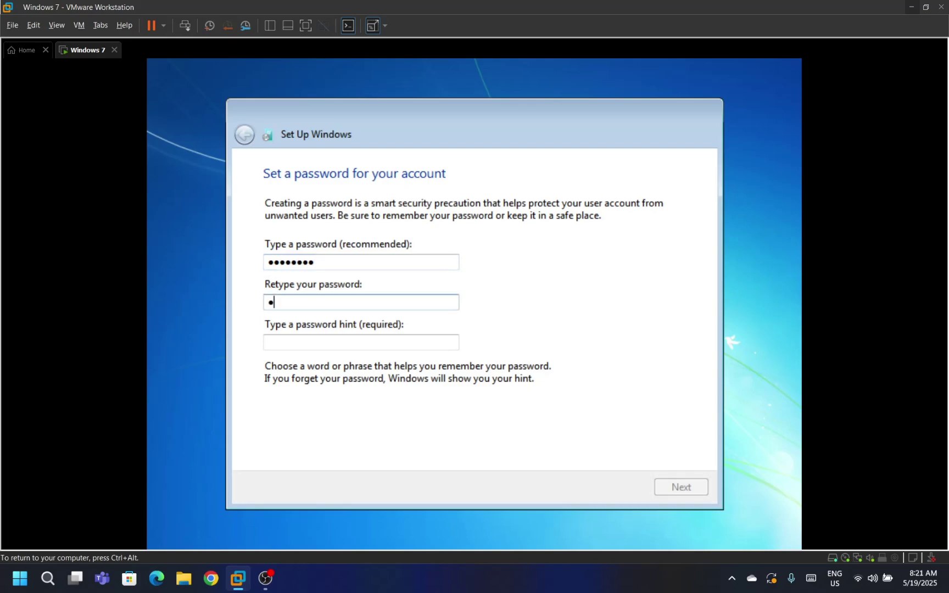
key("Tab")
type("Windows 7")
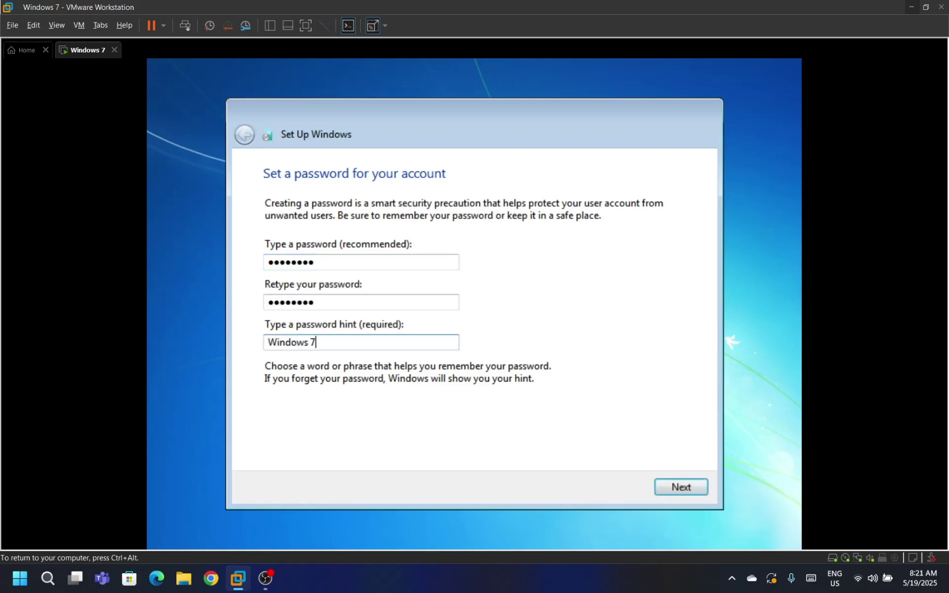
key("Return")
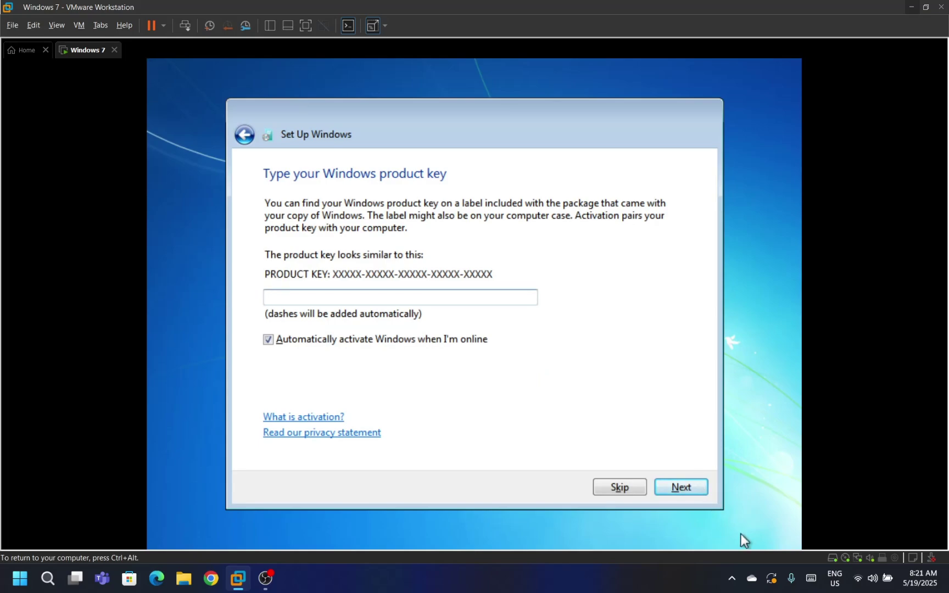
Skip the product key, use recommended settings, keep the time, and choose Home network
left_click(632, 490)
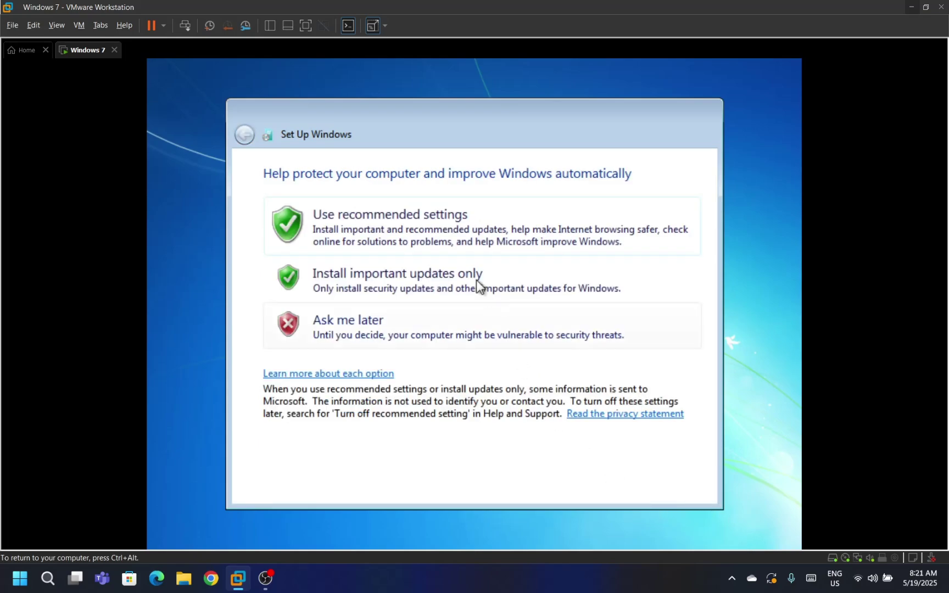
left_click(447, 236)
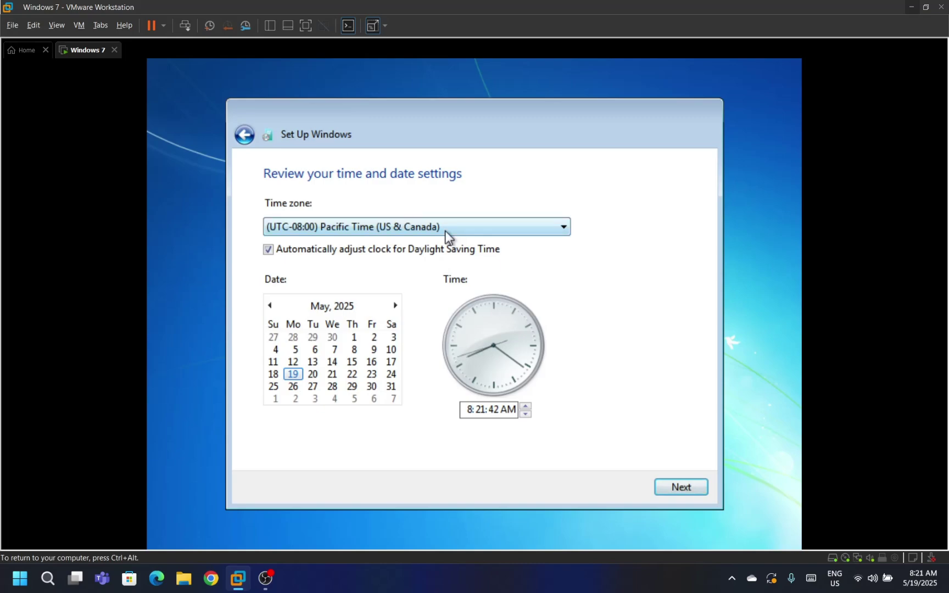
left_click(664, 489)
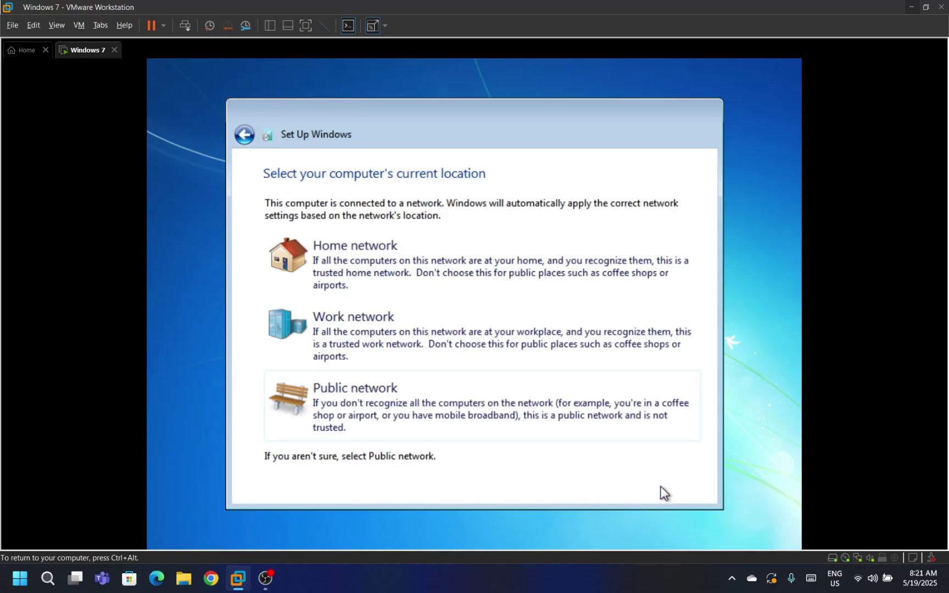
left_click(486, 282)
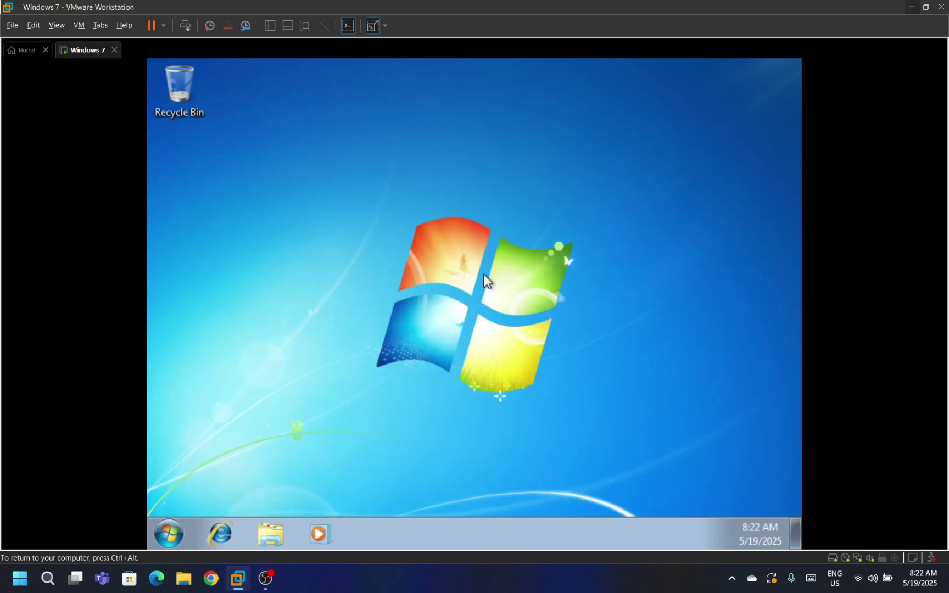
Release keyboard and mouse from the guest back to the host with Ctrl+Alt
key("ctrl+alt")
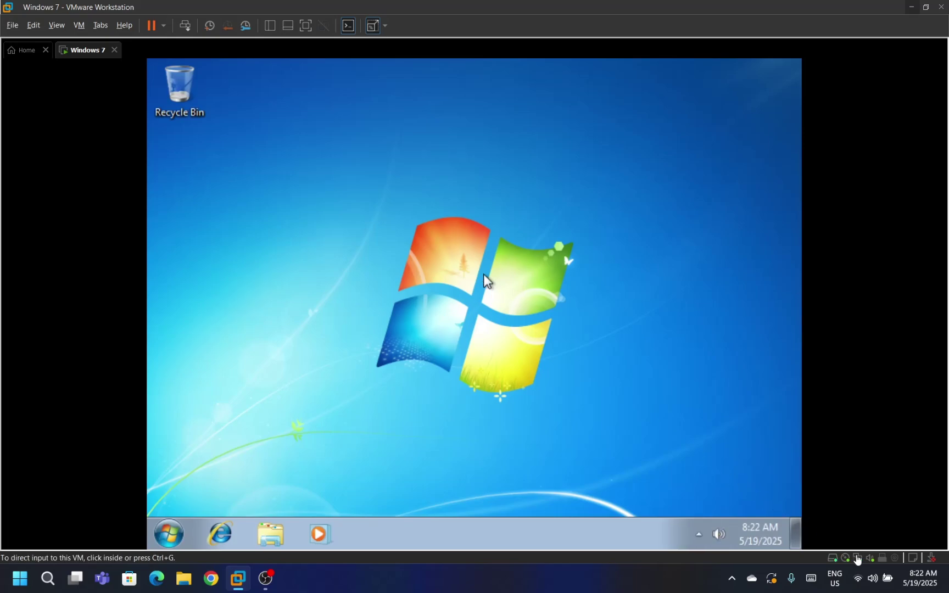
Mount the disc image from VMware Essentials\VMware Tools\For Windows Vista, 7, & 8.x in the CD/DVD drive
double_click(846, 559)
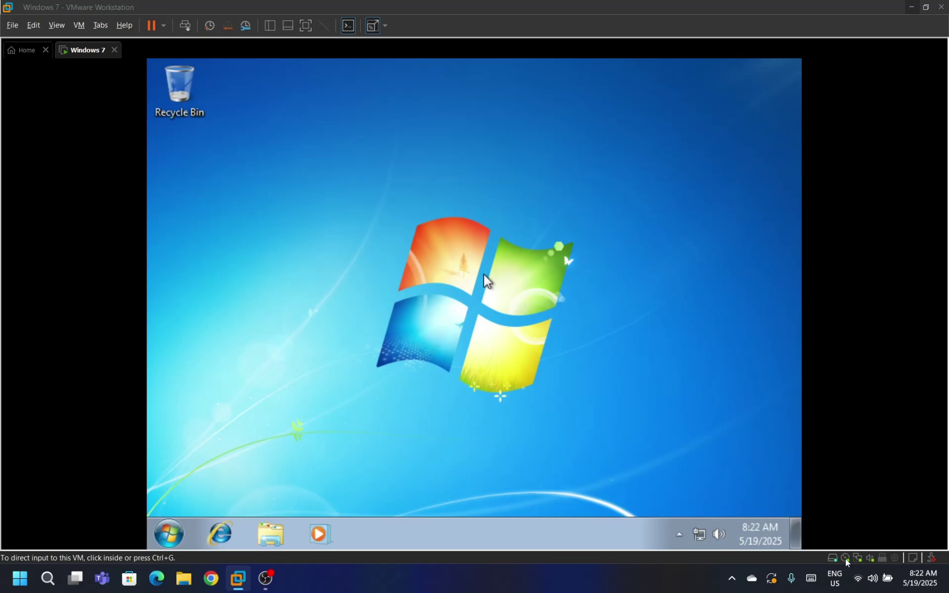
left_click(668, 202)
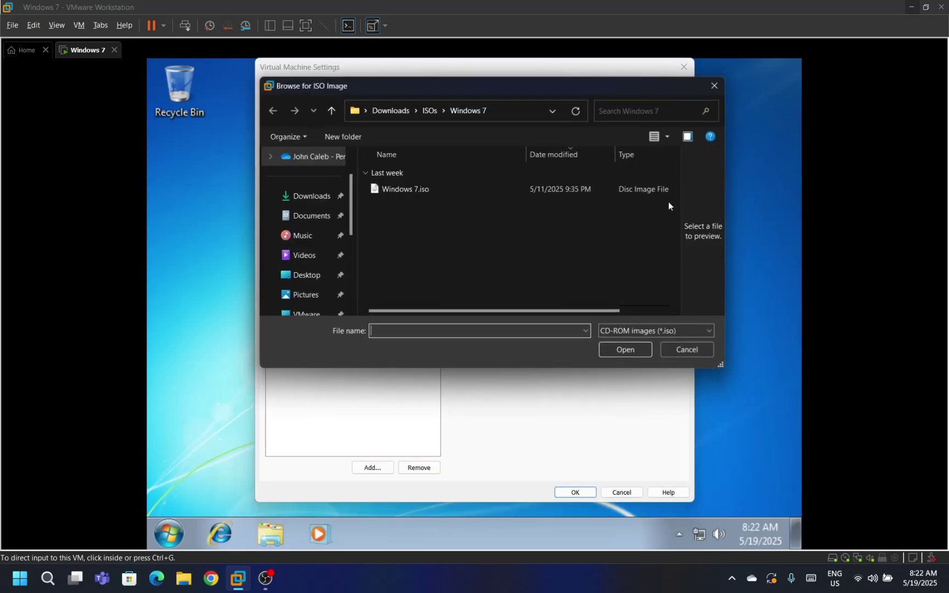
left_click(425, 110)
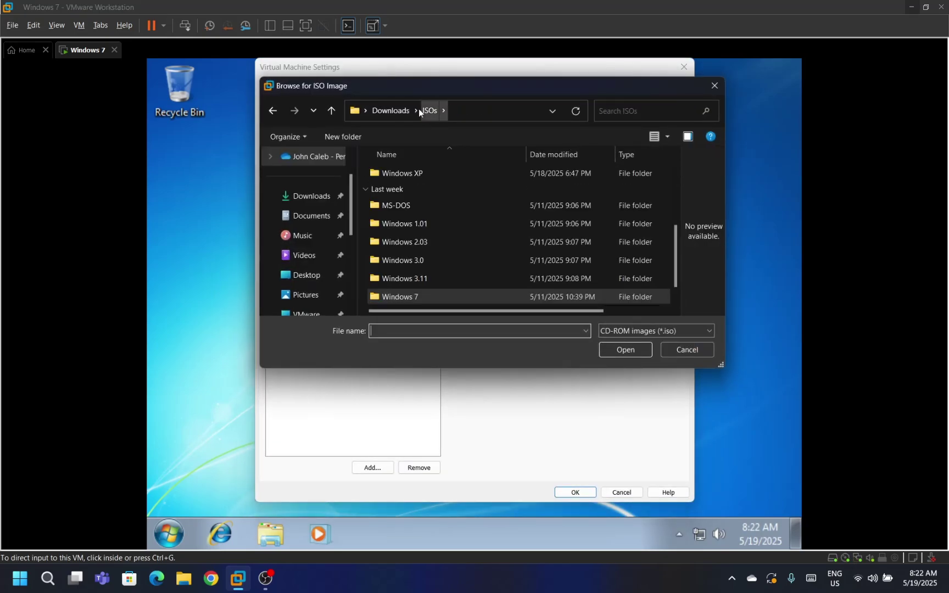
left_click(394, 113)
double_click(544, 242)
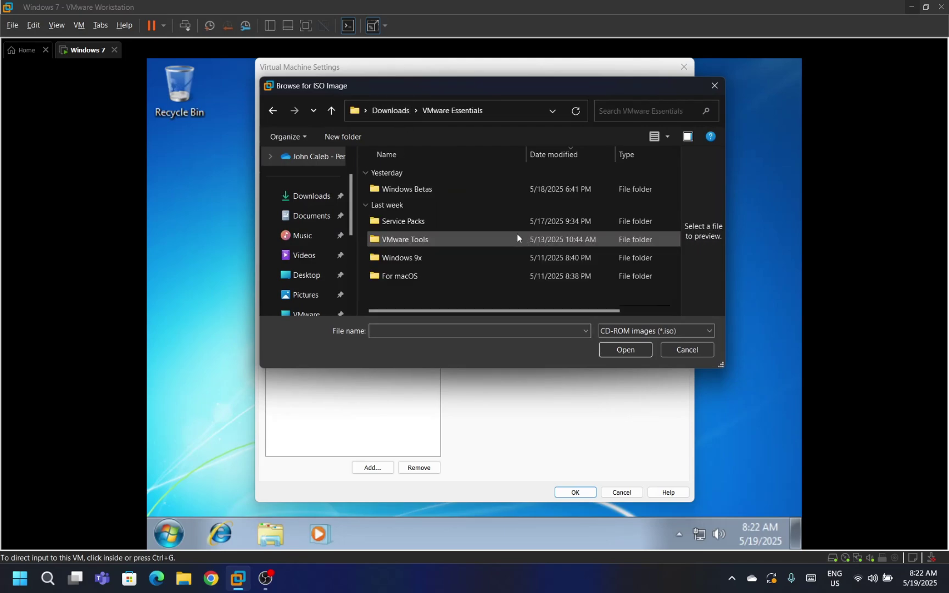
double_click(429, 241)
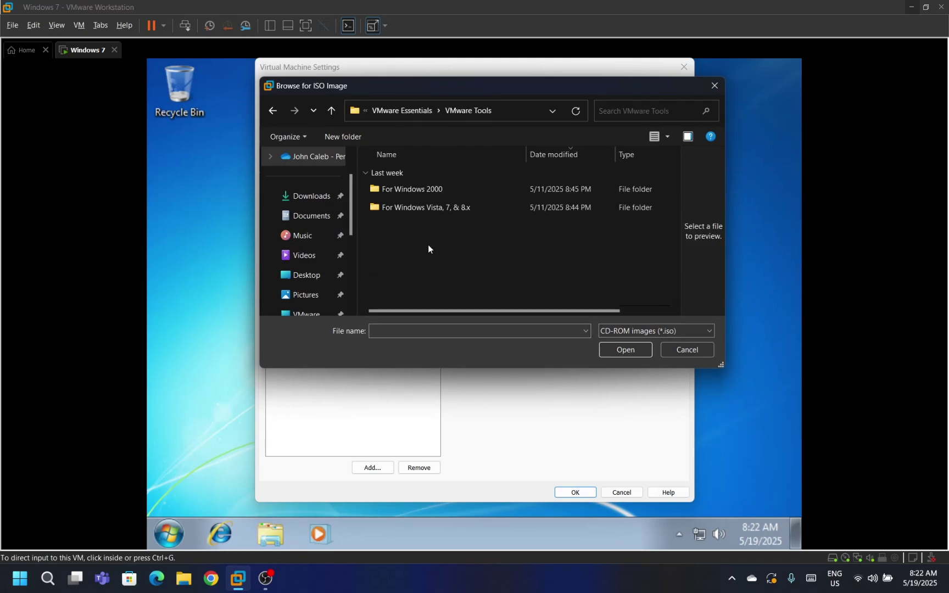
double_click(413, 209)
double_click(408, 196)
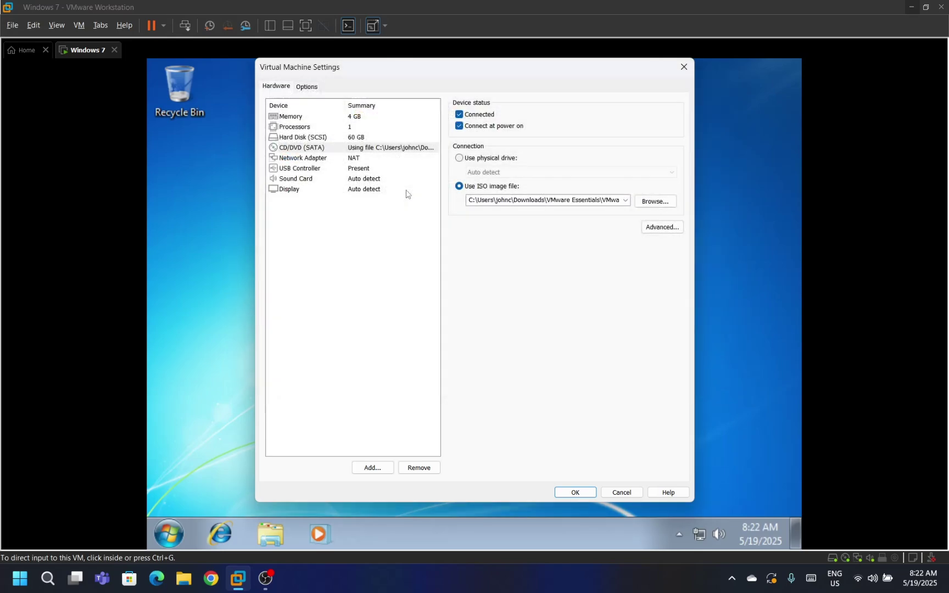
left_click(591, 493)
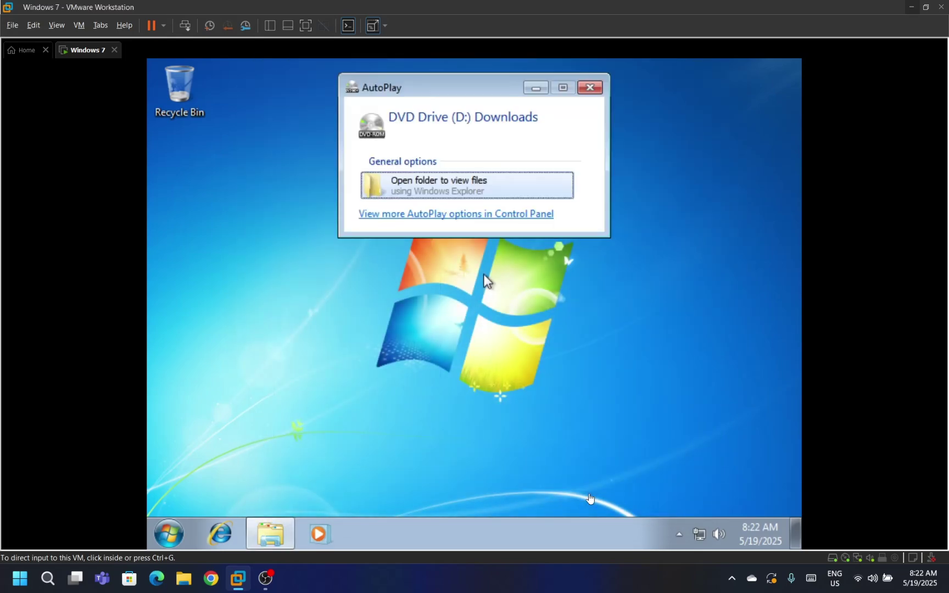
Install the x64 KB3033929 security update from the disc and restart Windows
left_click(547, 436)
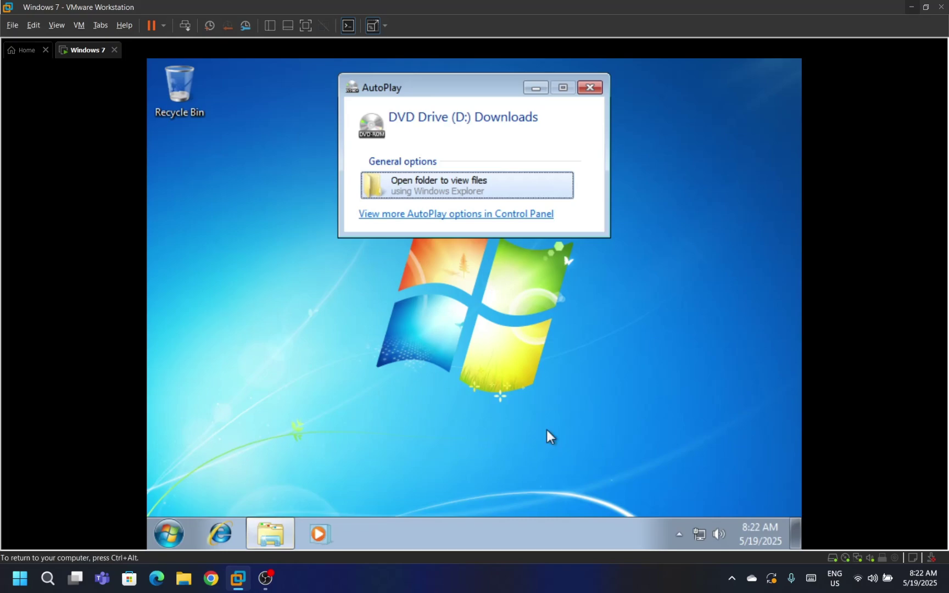
left_click(449, 197)
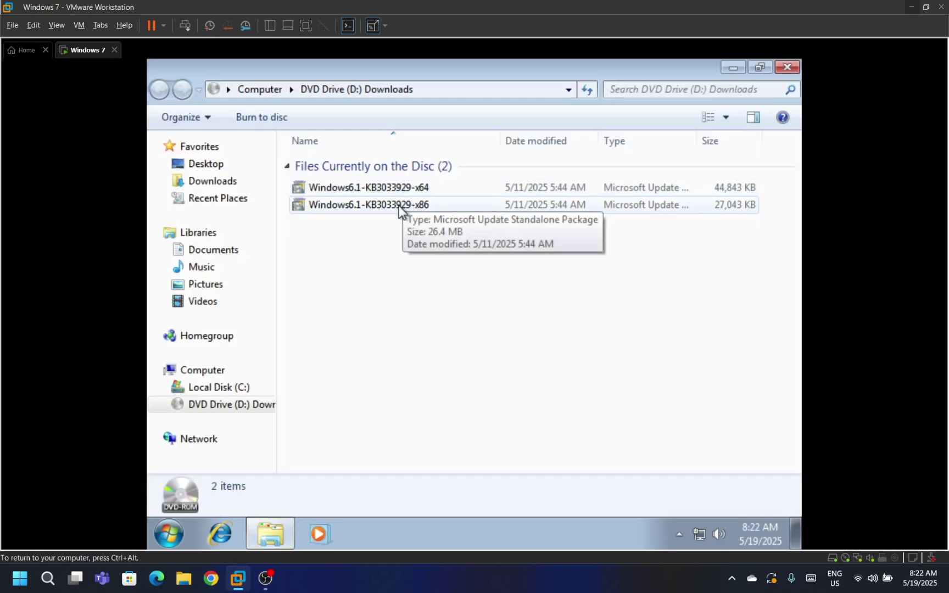
left_click(410, 189)
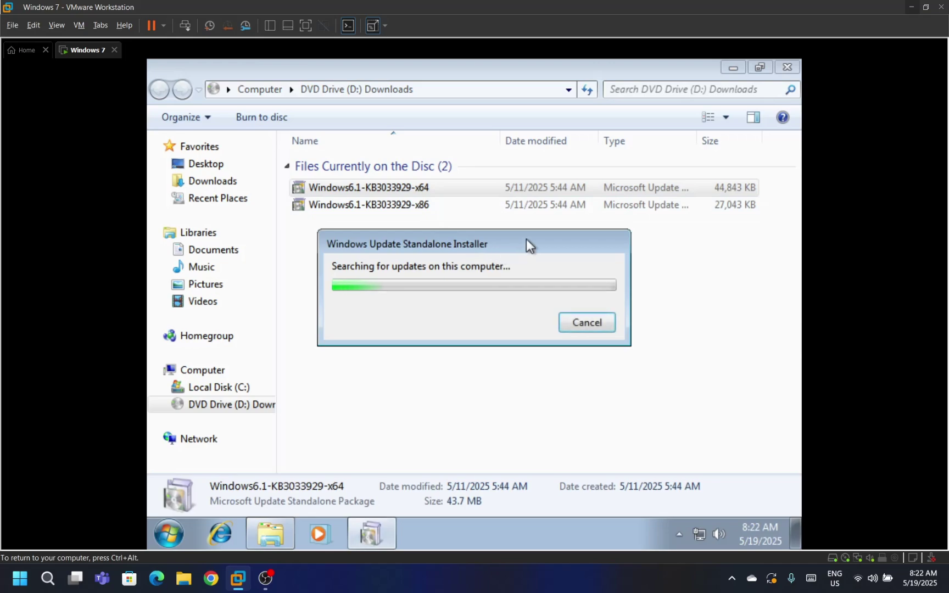
left_click(784, 70)
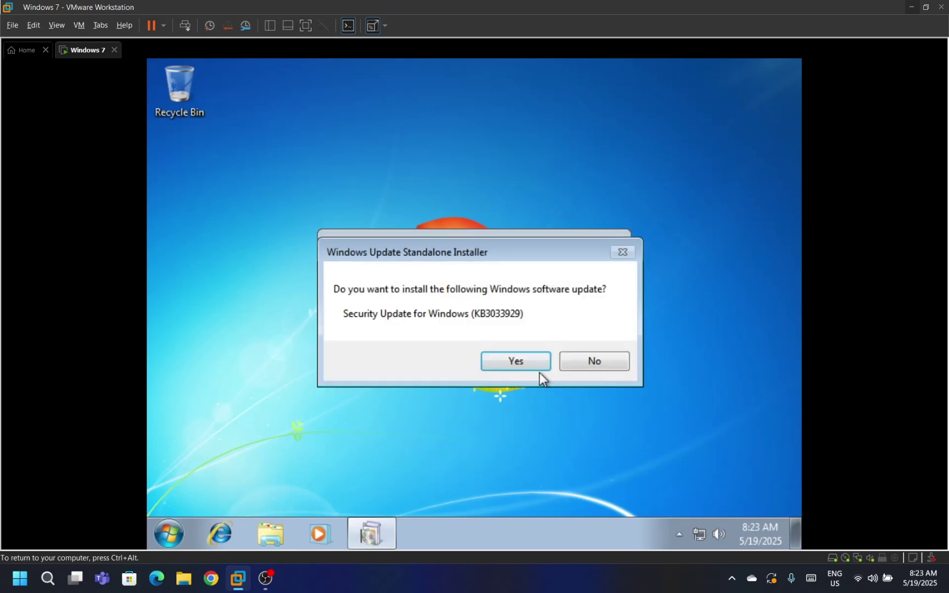
left_click(524, 364)
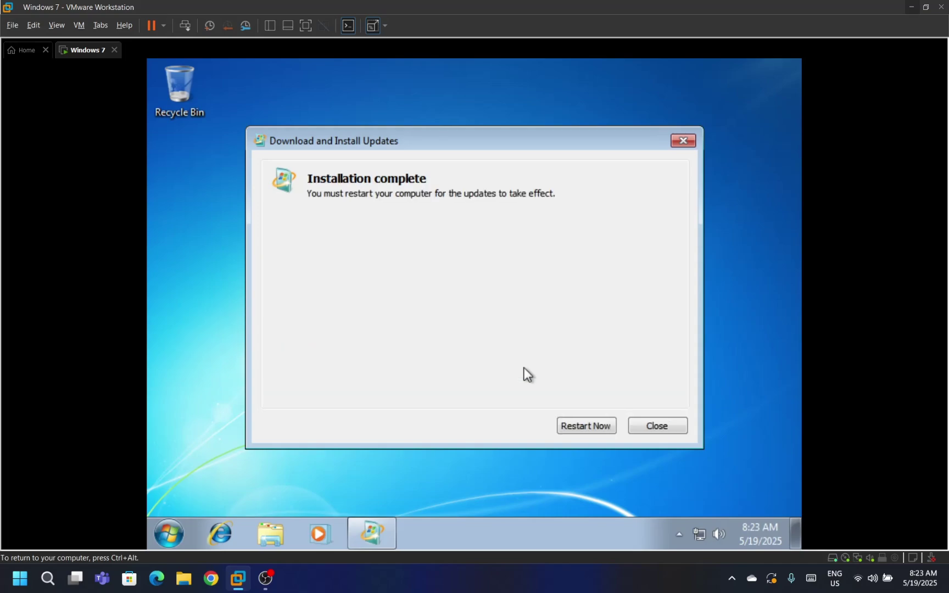
left_click(579, 425)
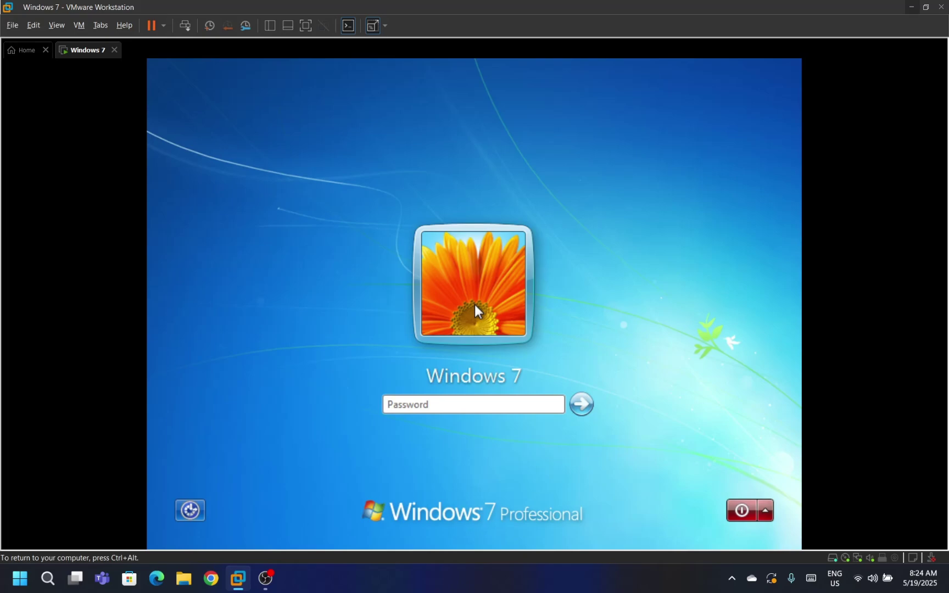
Sign back in to Windows 7 with the account password
type("*********")
key("Return")
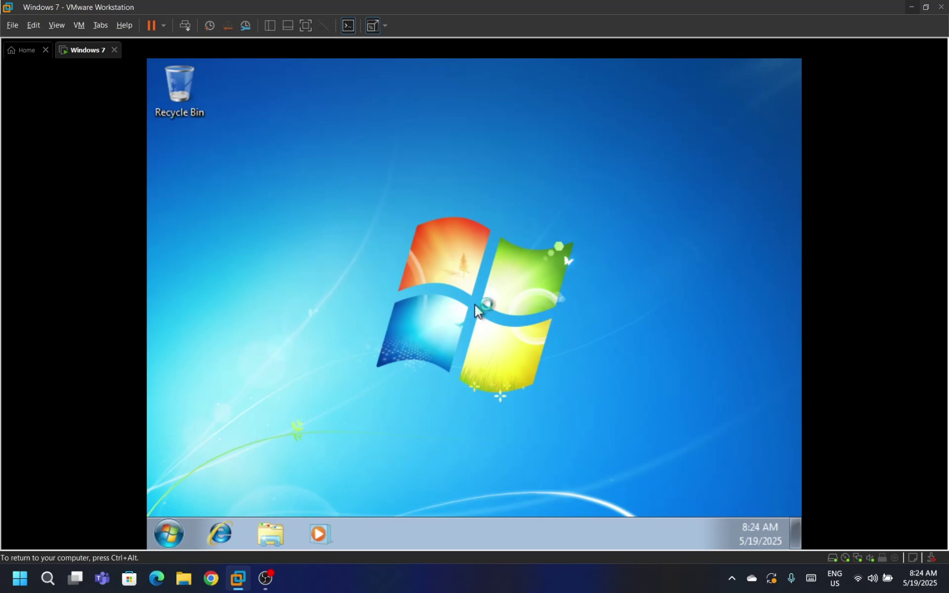
Load VMwareTools10.iso into the guest's CD/DVD drive
key("ctrl+alt")
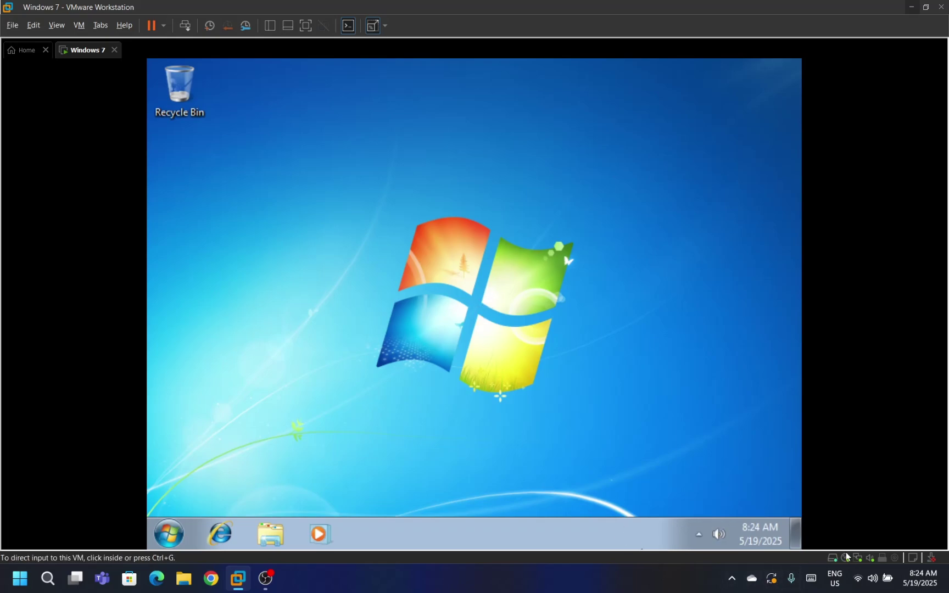
double_click(845, 559)
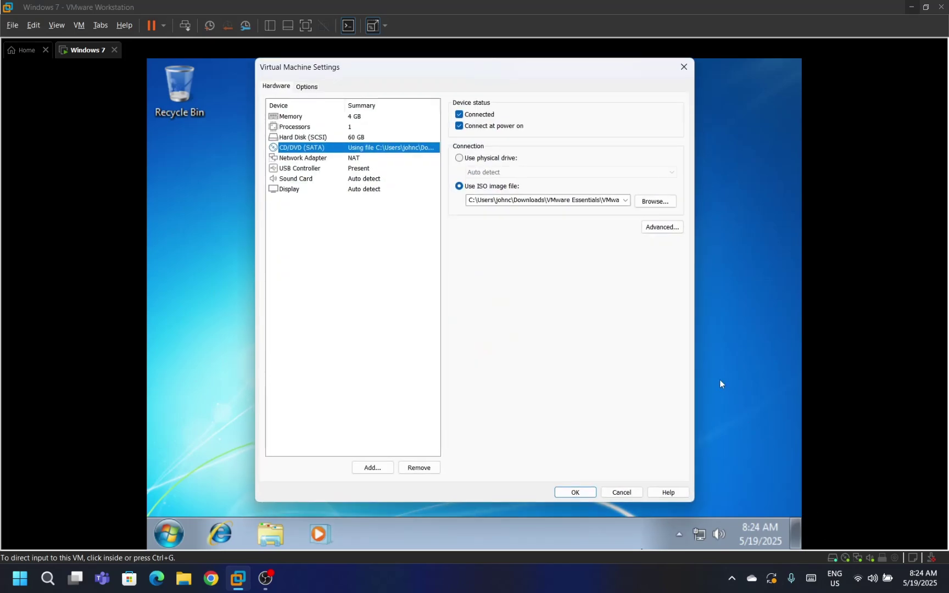
left_click(654, 205)
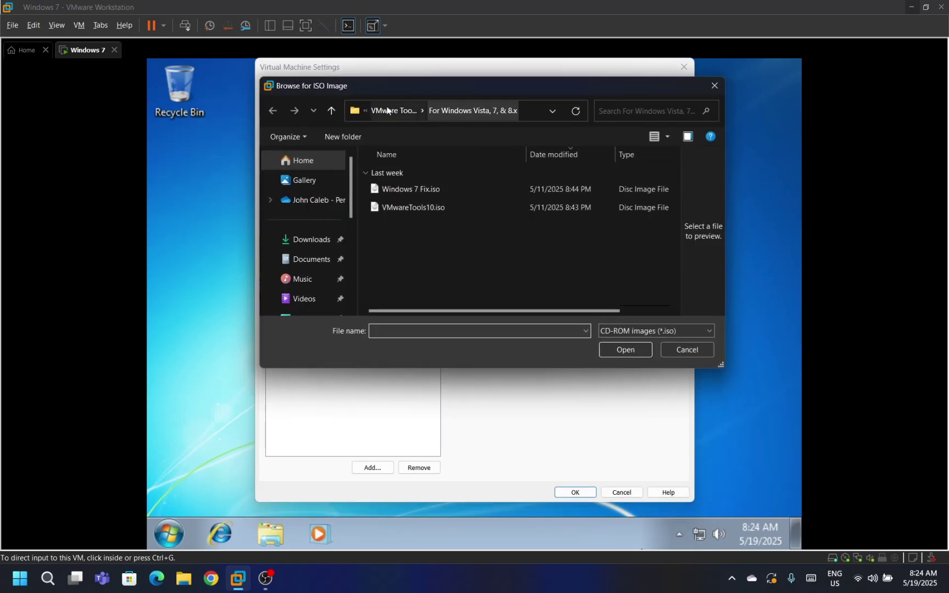
double_click(420, 203)
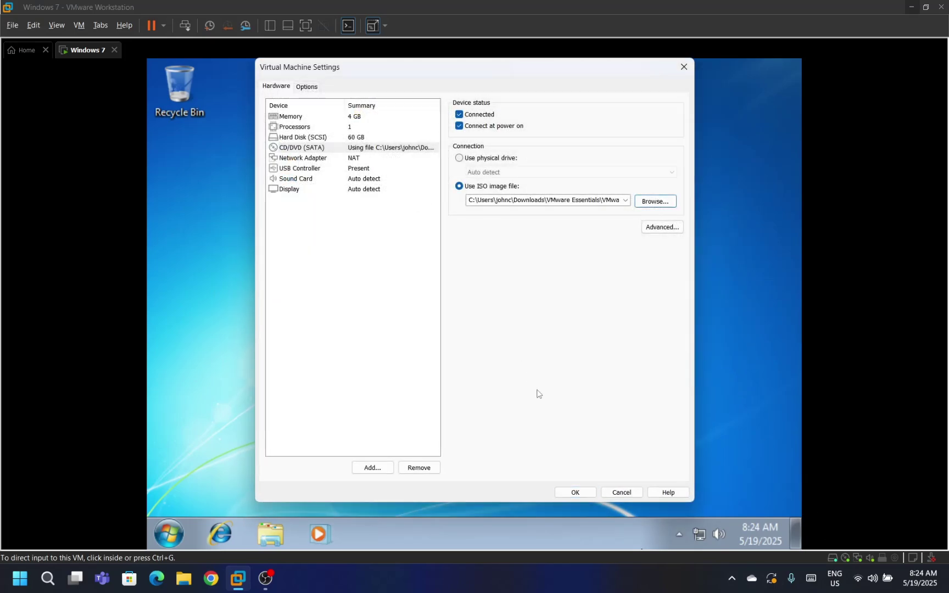
left_click(563, 493)
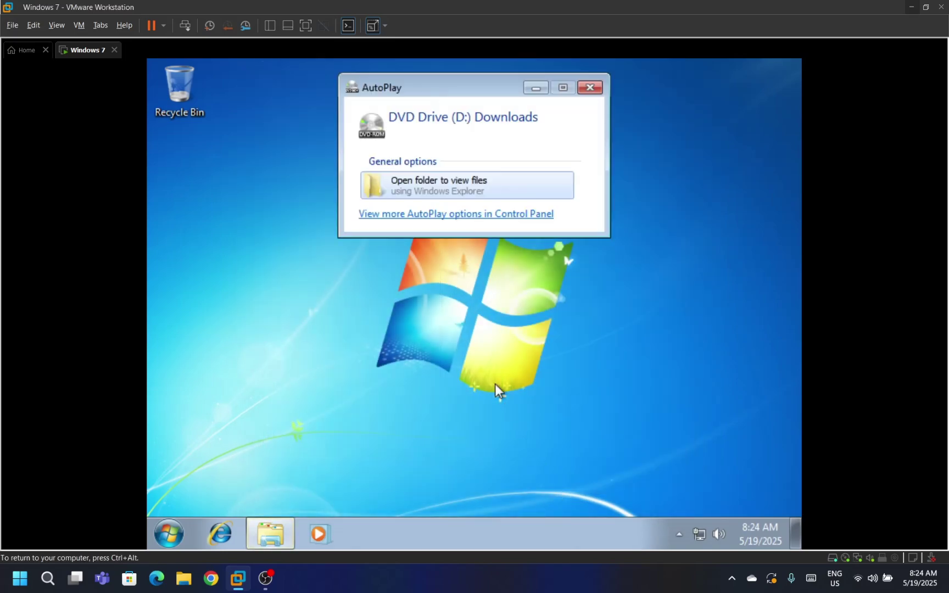
Run the 64-bit VMware Tools installer from the disc, allowing it through UAC
left_click(474, 192)
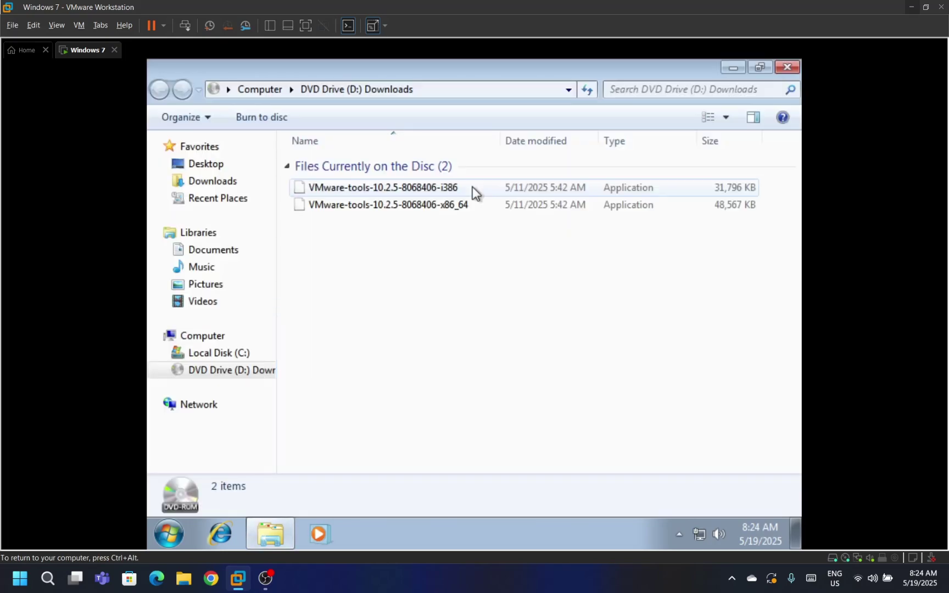
left_click(466, 201)
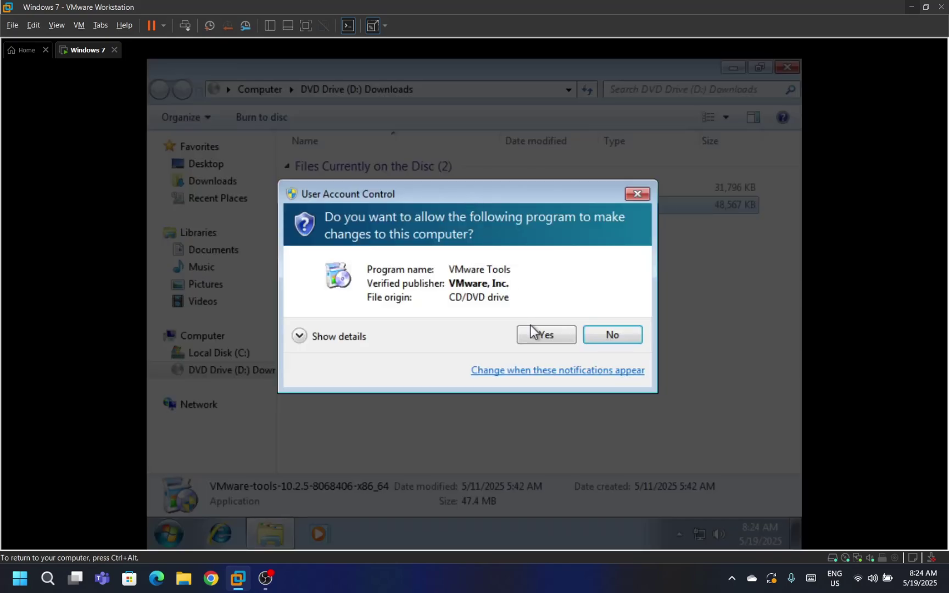
left_click(532, 331)
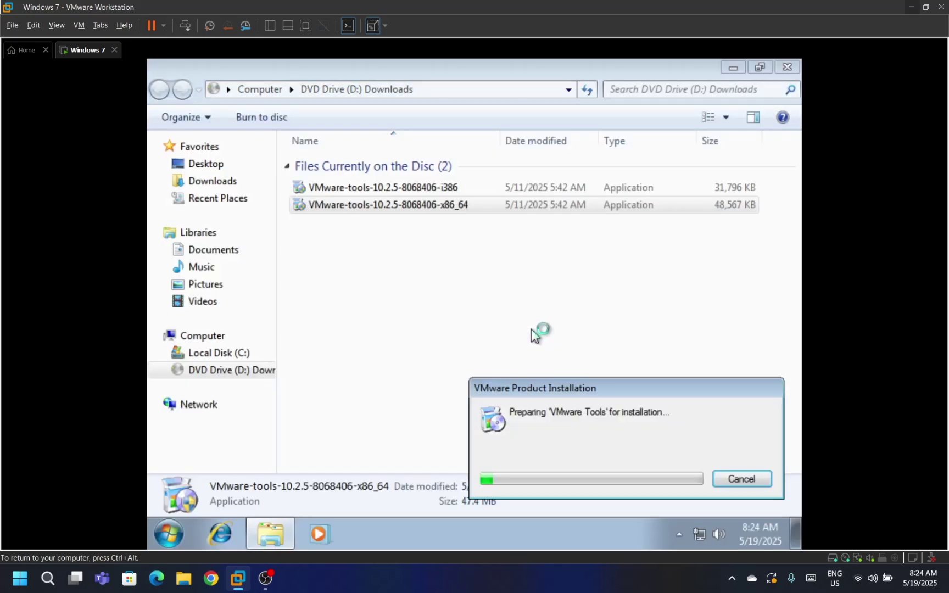
left_click(785, 68)
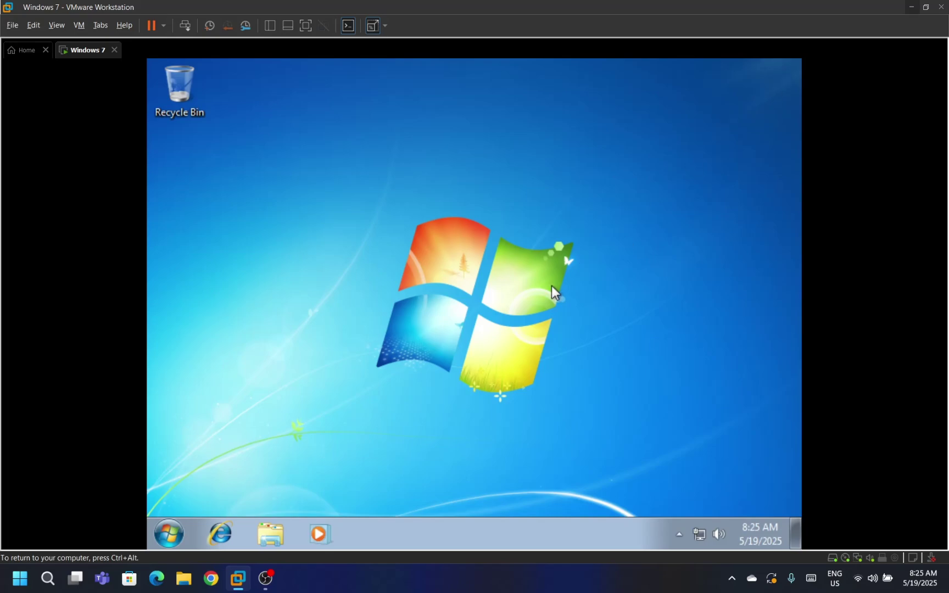
Dismiss the stray taskbar menu while the VMware Tools Setup wizard opens to its welcome page
right_click(507, 531)
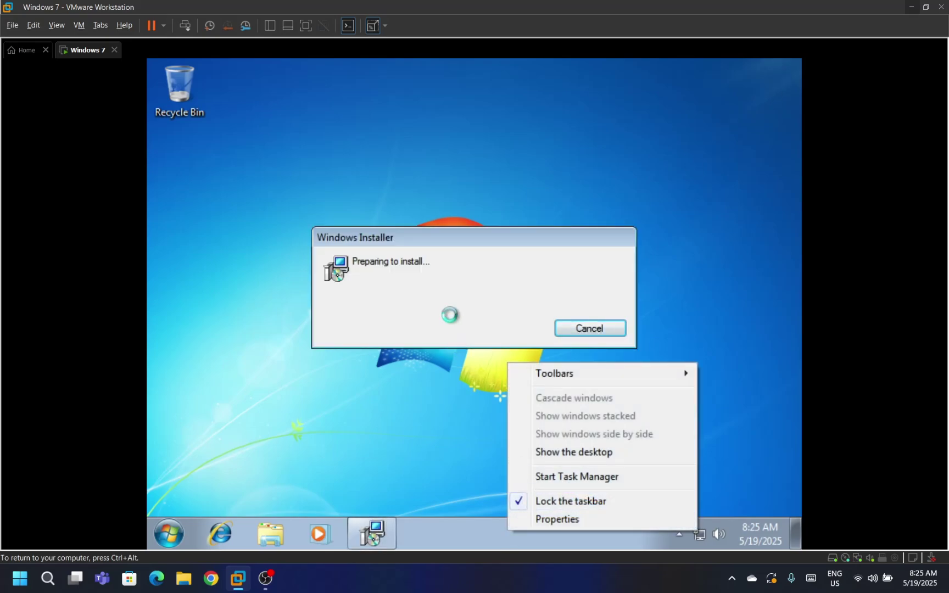
left_click(442, 280)
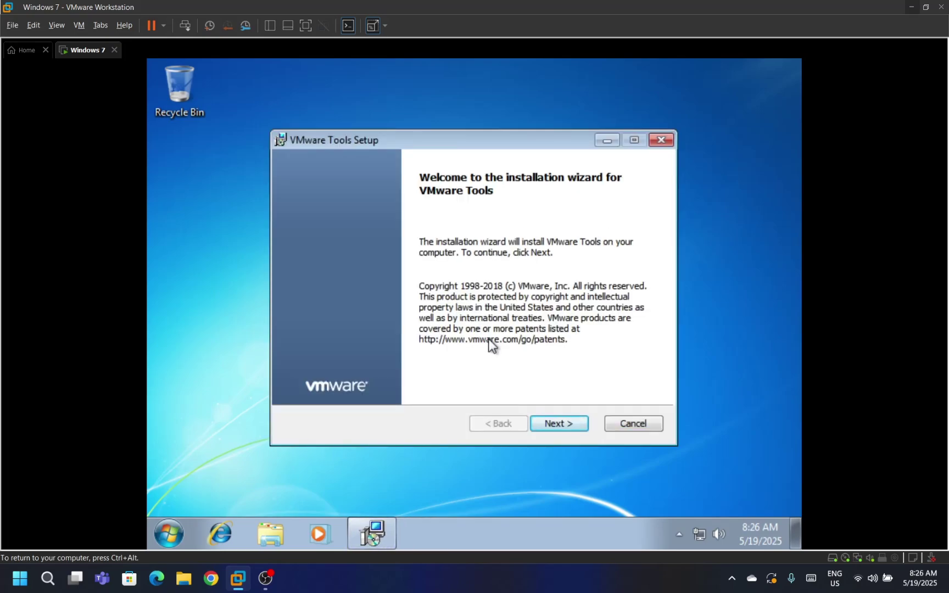
Step through the VMware Tools wizard's welcome and setup pages to run the installation
left_click(541, 422)
left_click(538, 421)
left_click(538, 422)
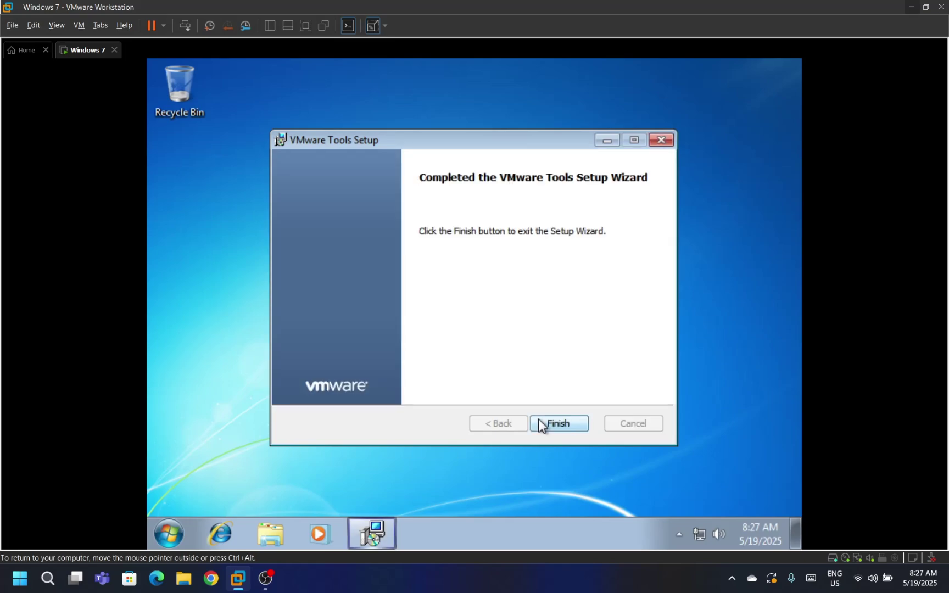
Finish the VMware Tools wizard, restart the Windows 7 guest, and switch the VM to full screen
left_click(538, 421)
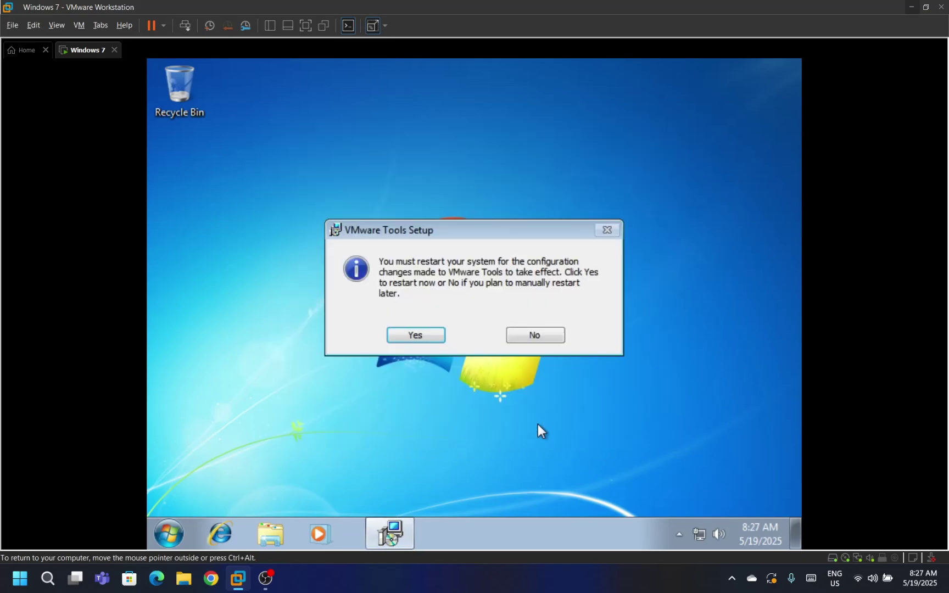
left_click(416, 336)
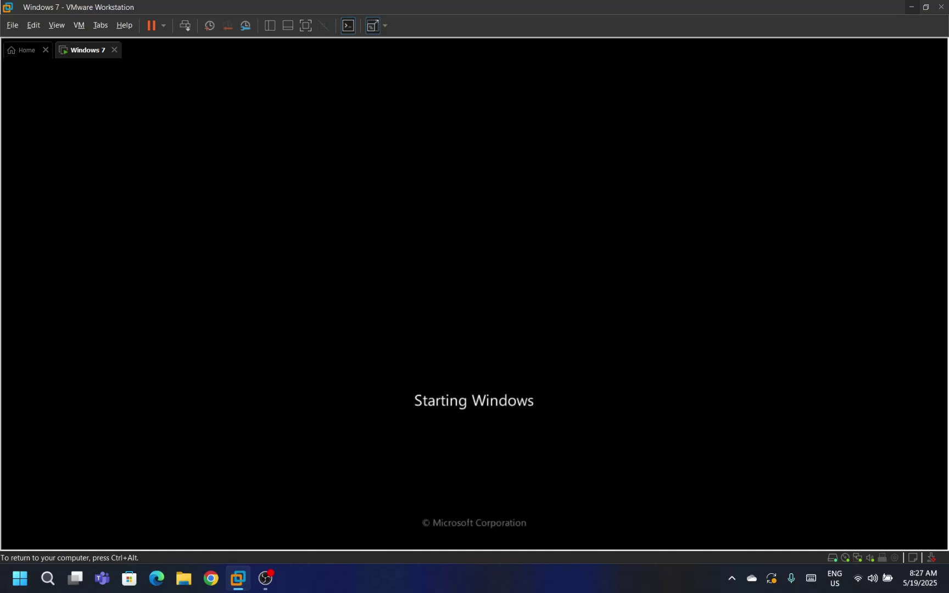
key("ctrl+alt")
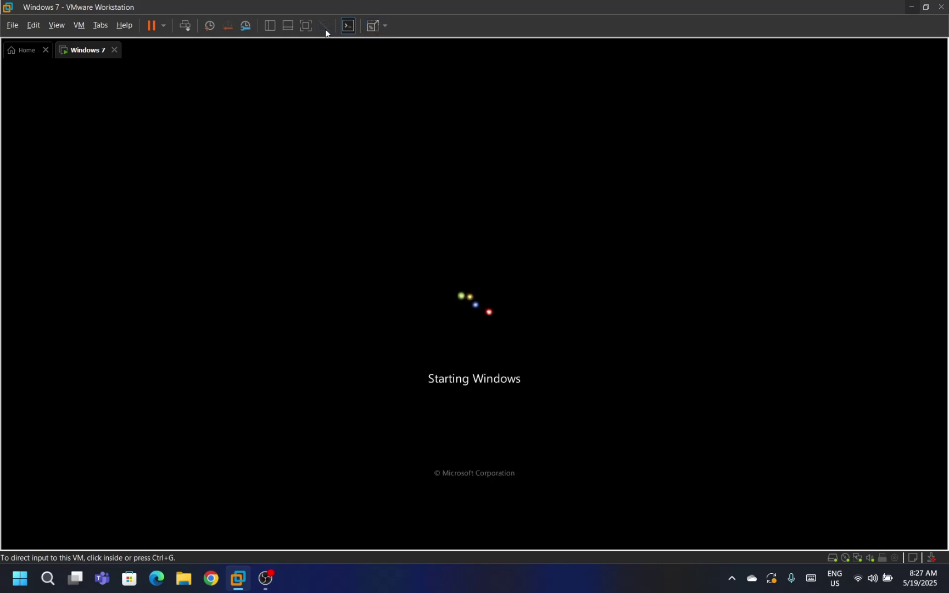
left_click(306, 26)
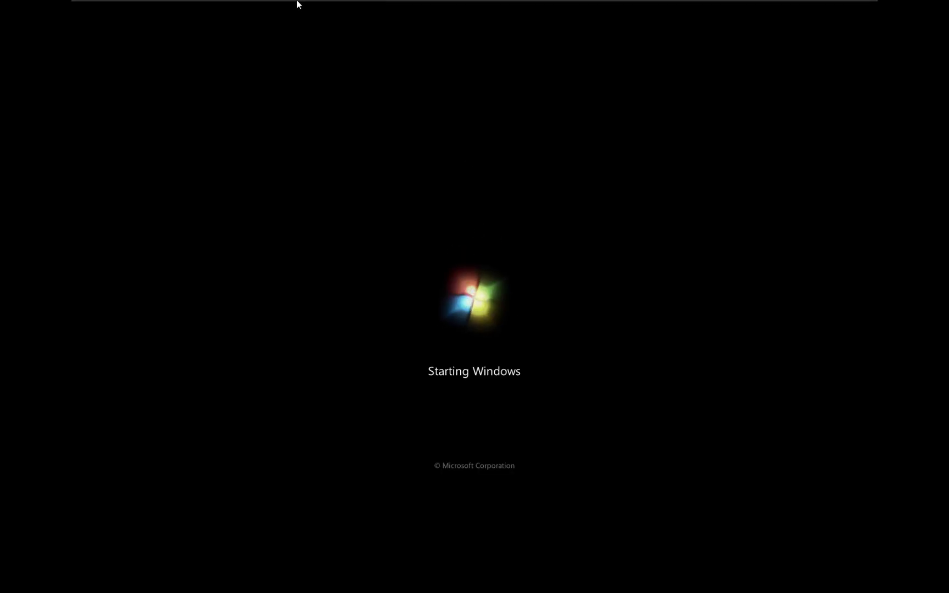
left_click(179, 8)
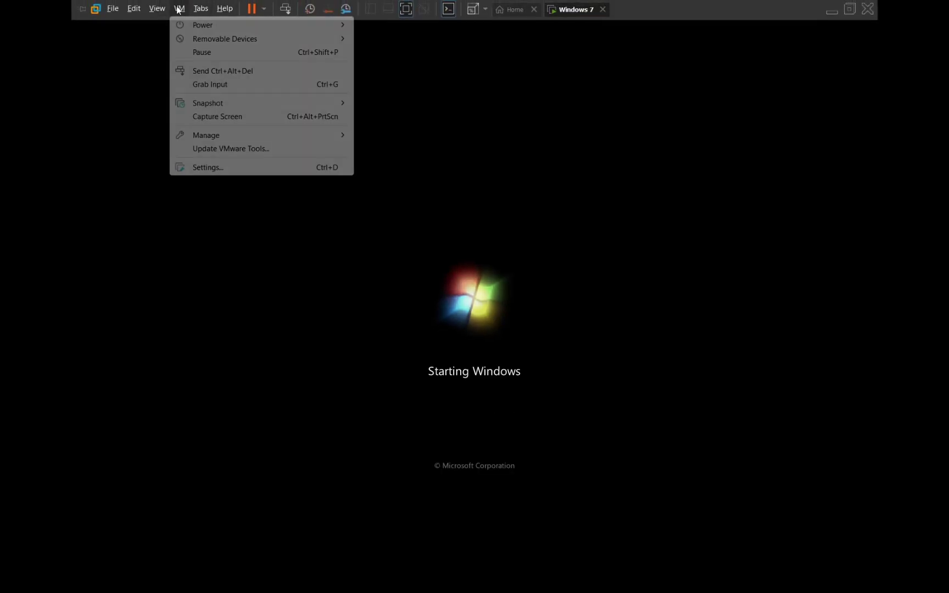
Set CD/DVD (SATA) to Use physical drive (Auto detect), with the ISO path cleared and Connected and Connect at power on unchecked
left_click(231, 171)
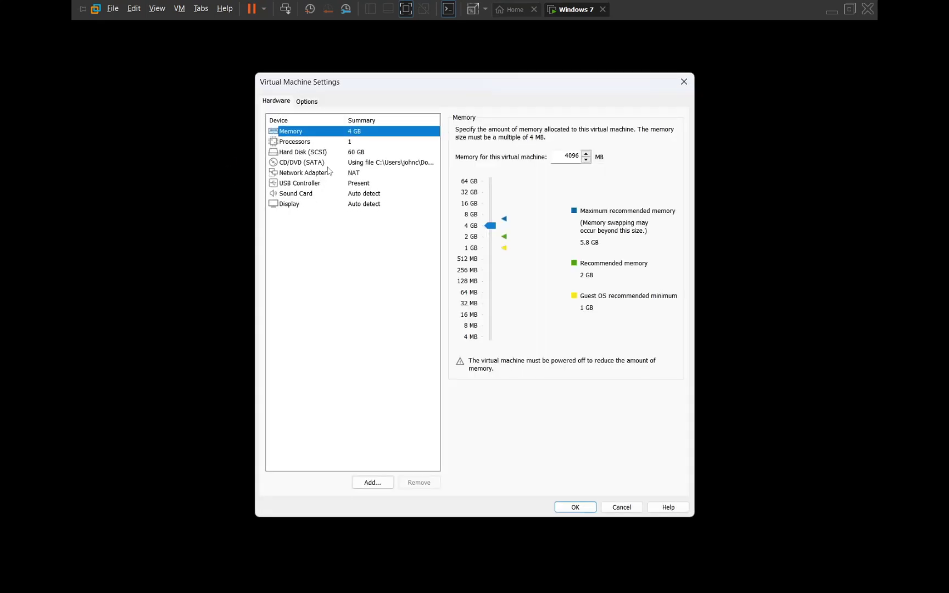
left_click(327, 163)
double_click(544, 214)
key("BackSpace")
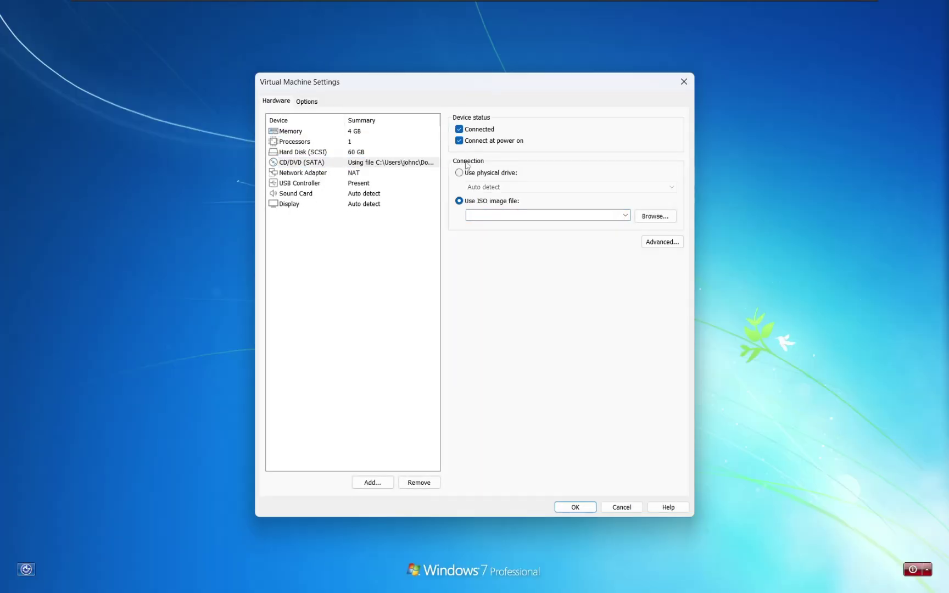
left_click(462, 172)
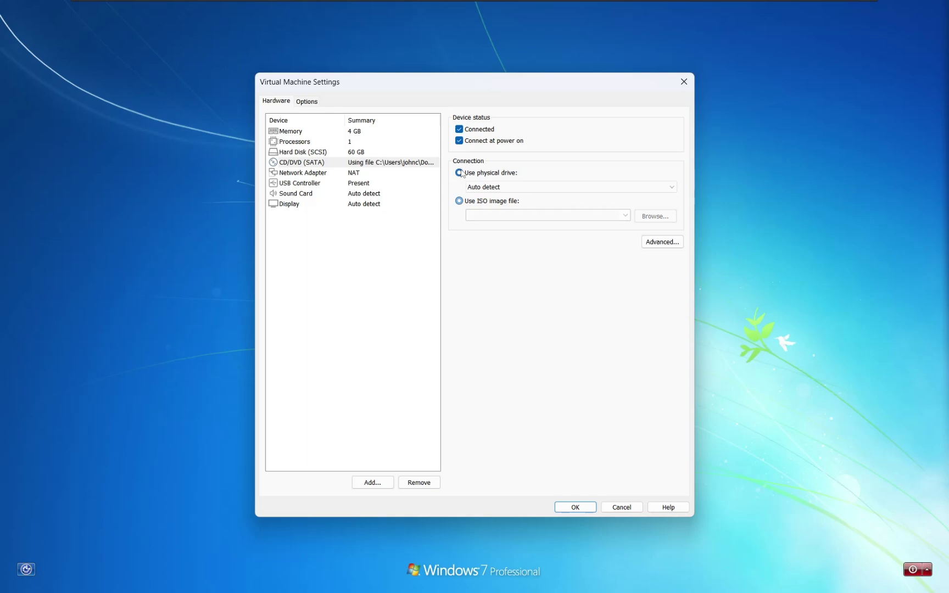
left_click(467, 141)
left_click(468, 131)
Apply the CD/DVD settings and sign in to the Windows 7 guest with the account password
left_click(575, 507)
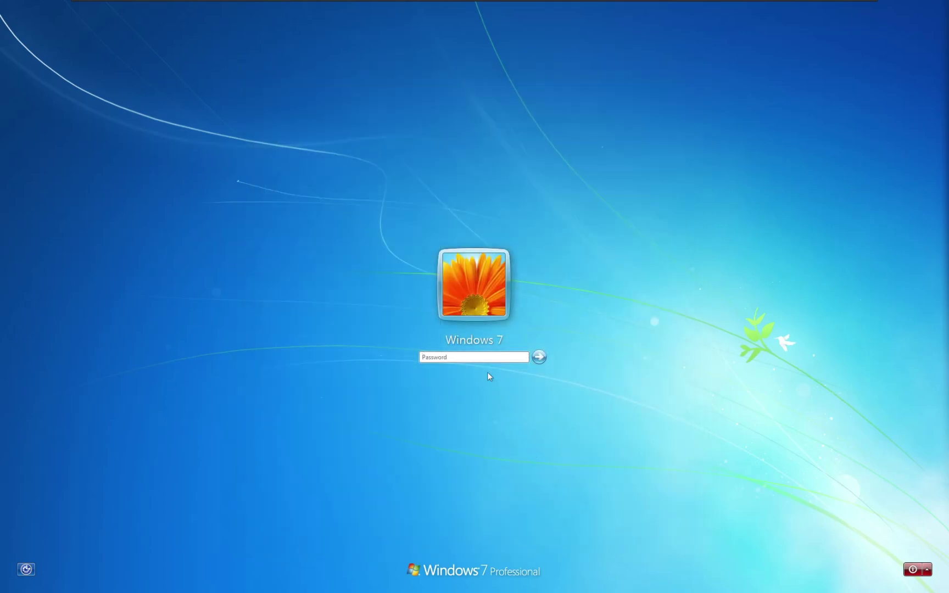
type("********")
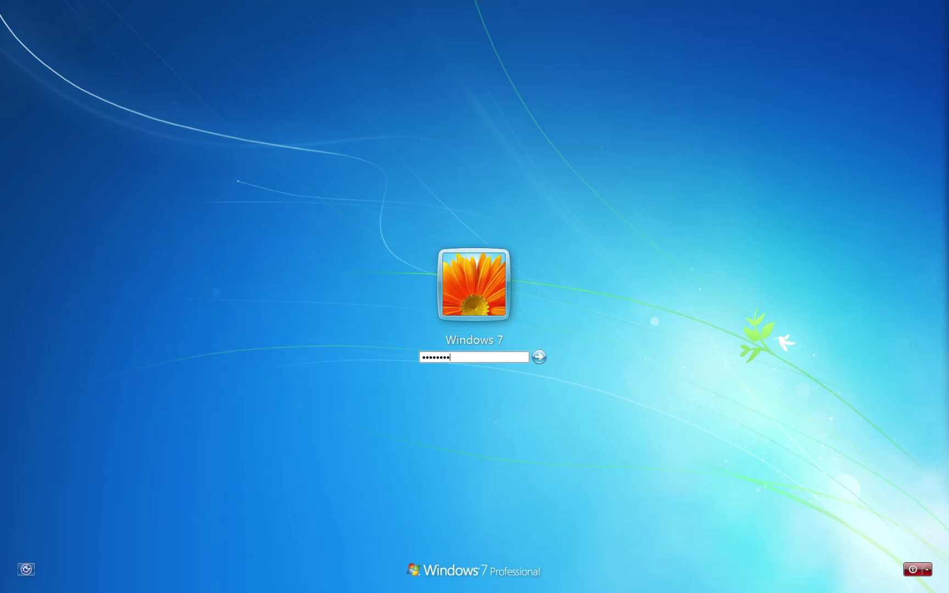
key("Return")
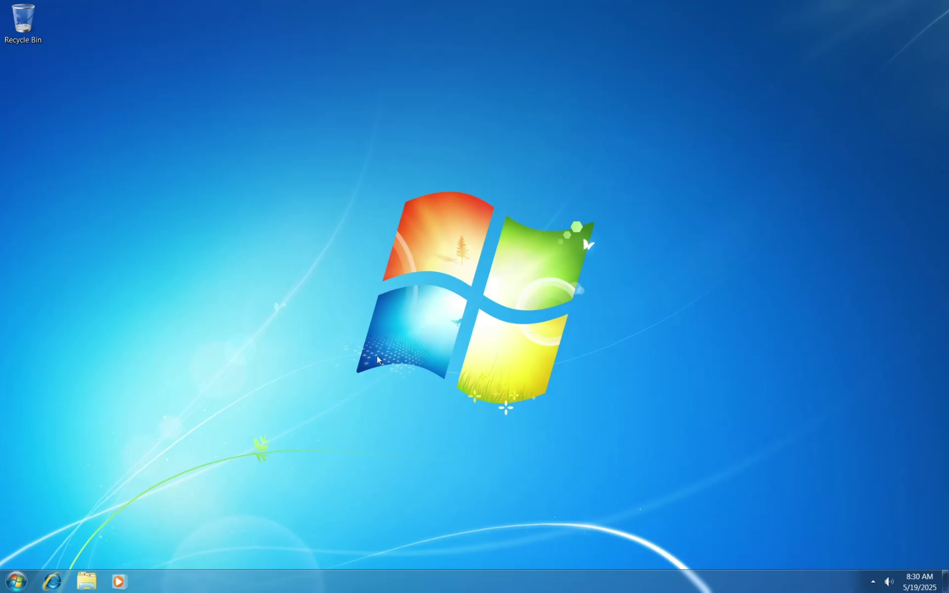
Open the Computer properties to check Windows 7 Professional's activation status
left_click(15, 581)
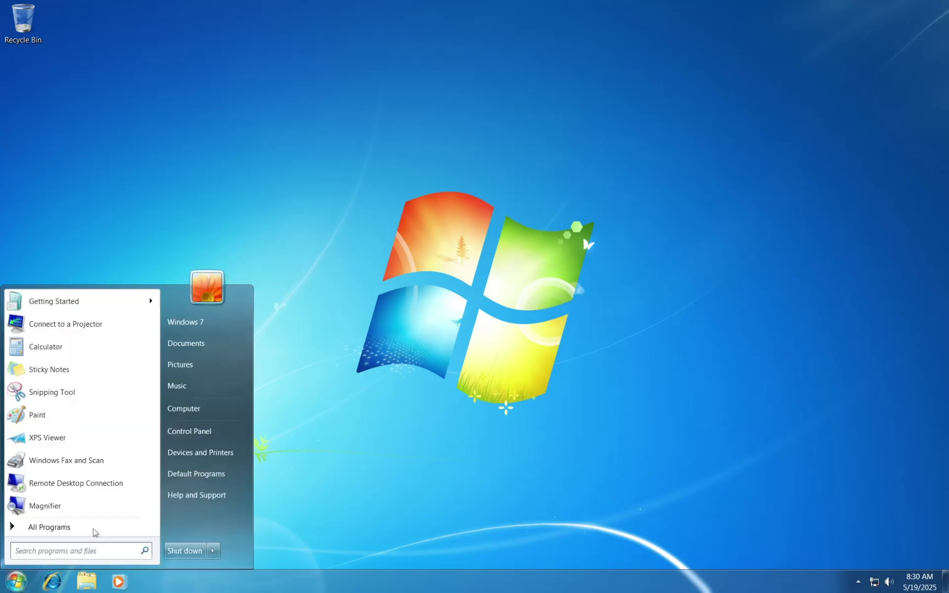
right_click(200, 409)
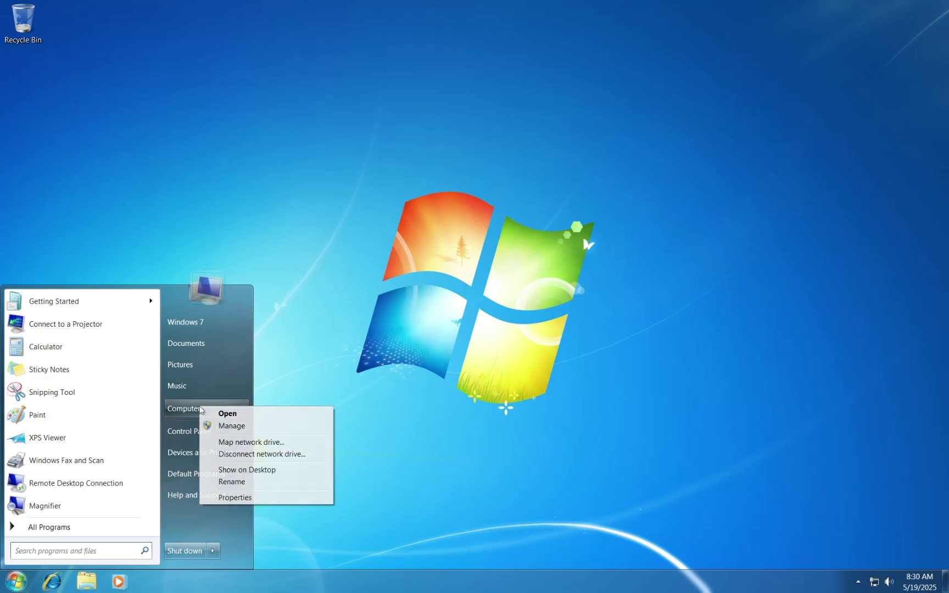
left_click(231, 497)
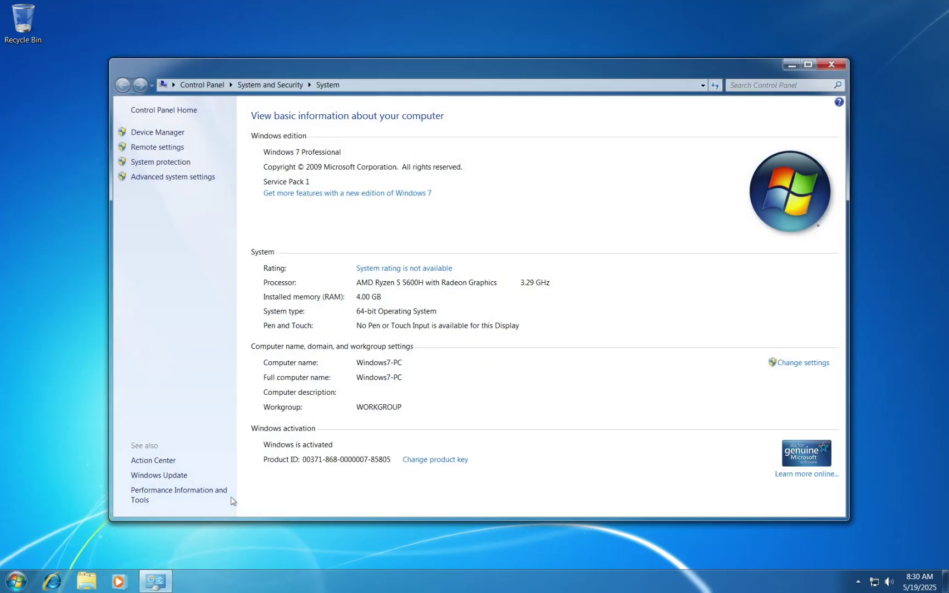
Run winver to check the Windows version, then close About Windows and the System window
key("super+r")
type("winver")
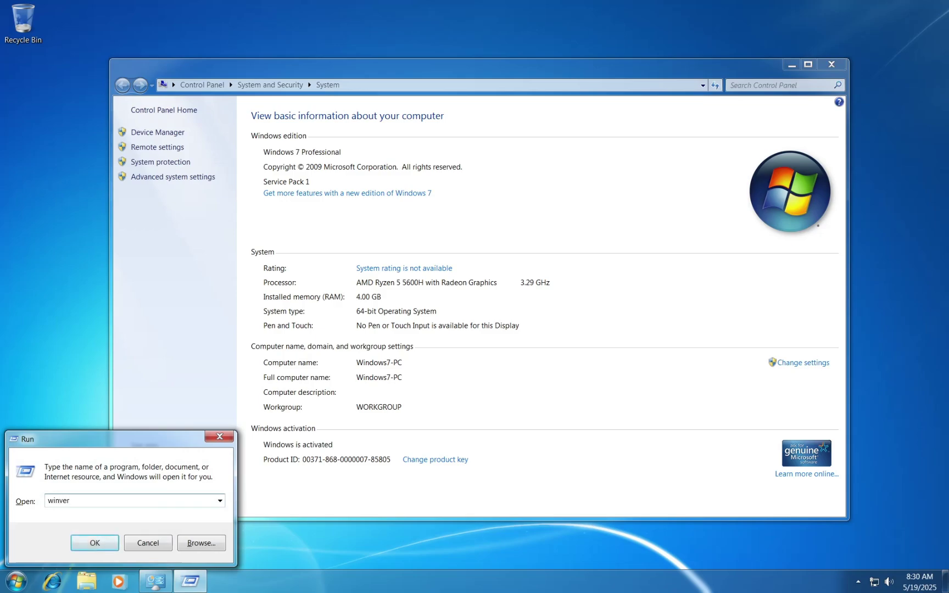
key("Return")
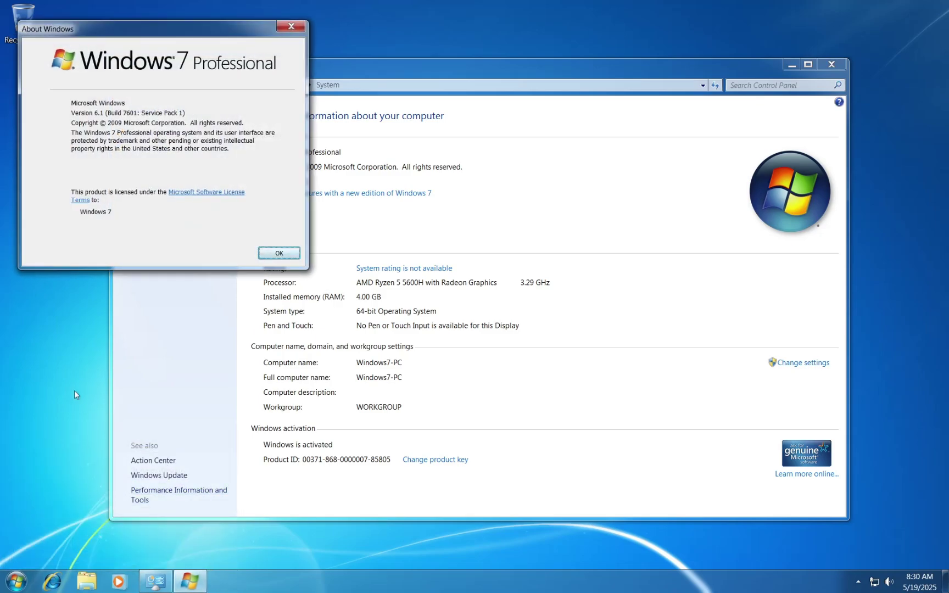
left_click(275, 254)
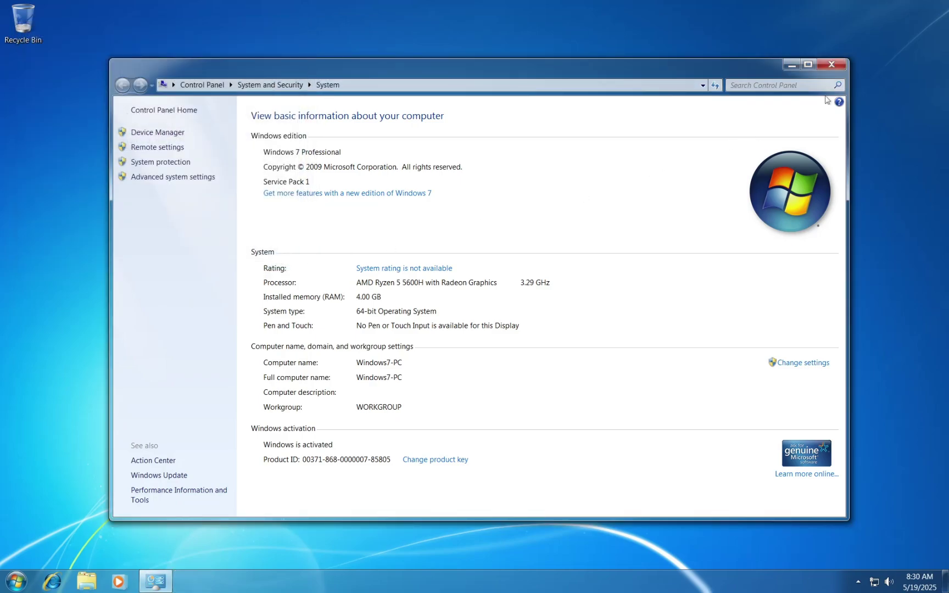
left_click(832, 65)
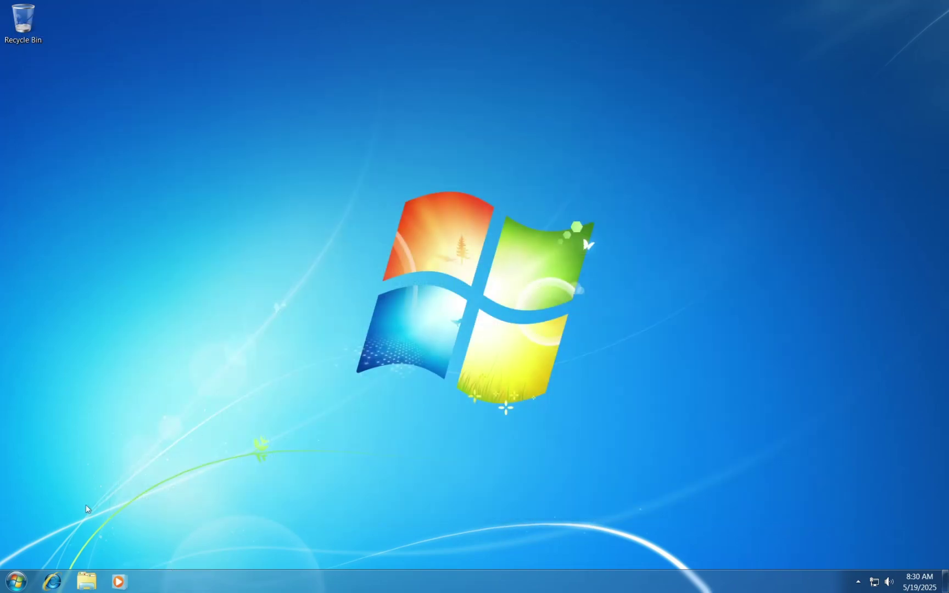
Browse All Programs in the guest Start menu, expanding Accessories, Games, Maintenance and Startup
left_click(16, 581)
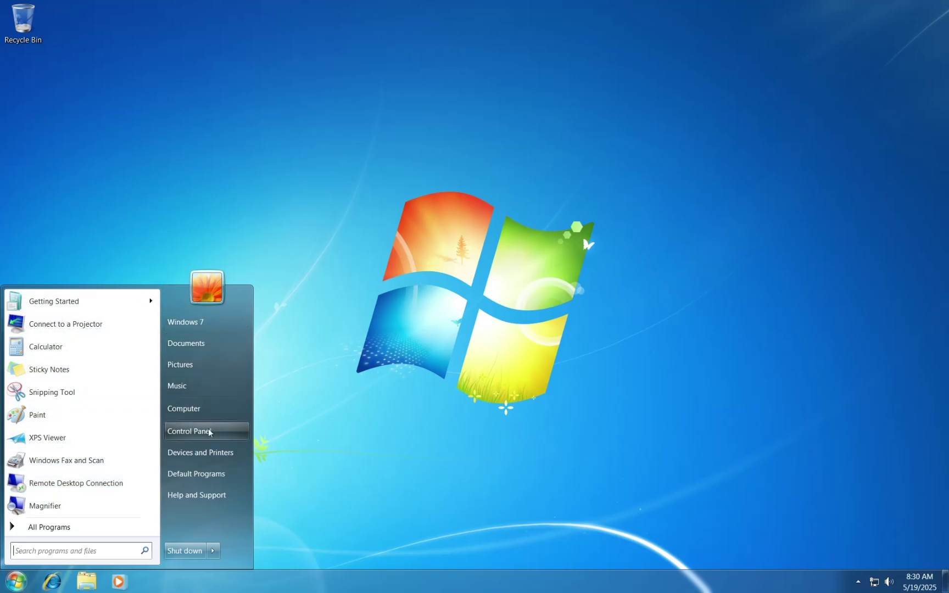
left_click(65, 527)
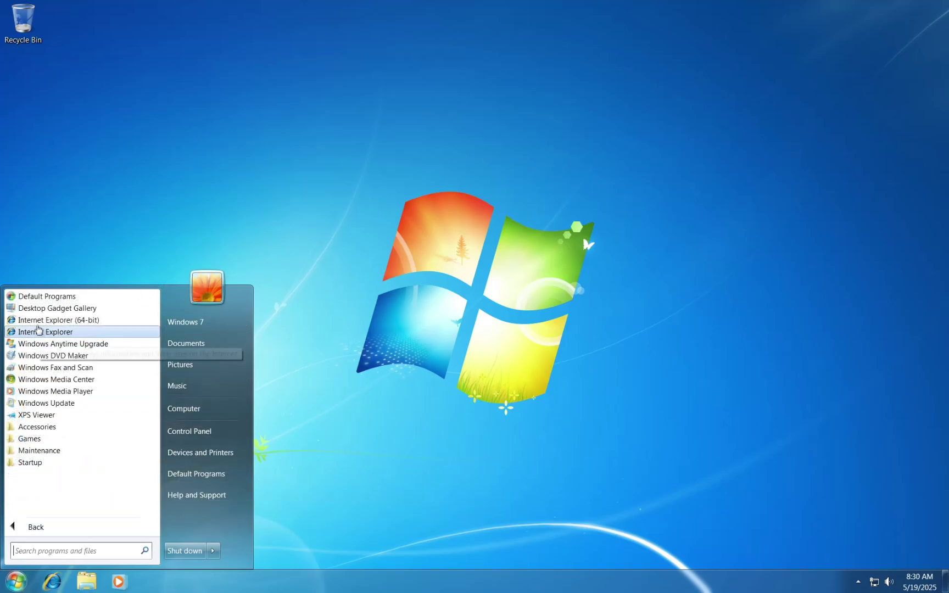
left_click(42, 428)
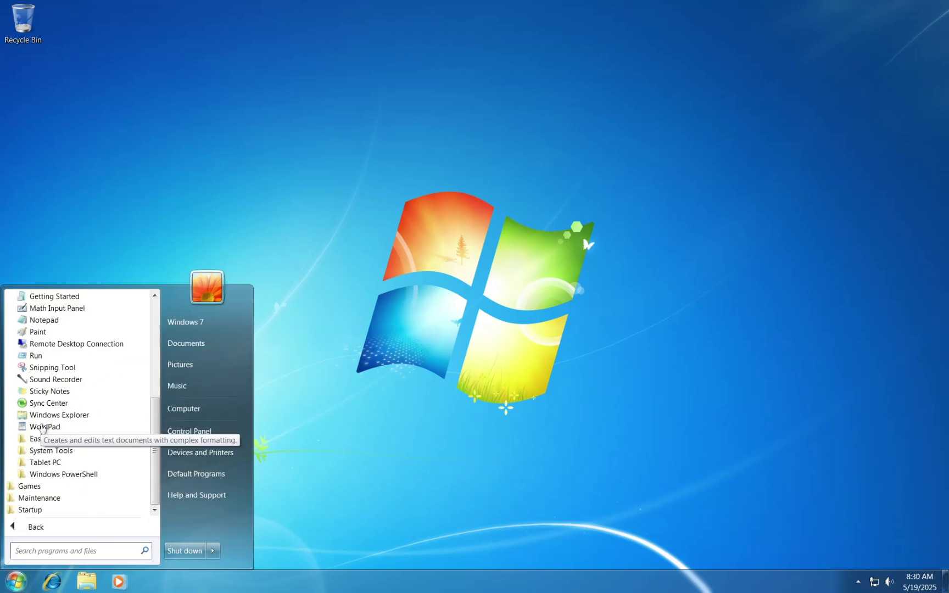
left_click(31, 486)
left_click(34, 498)
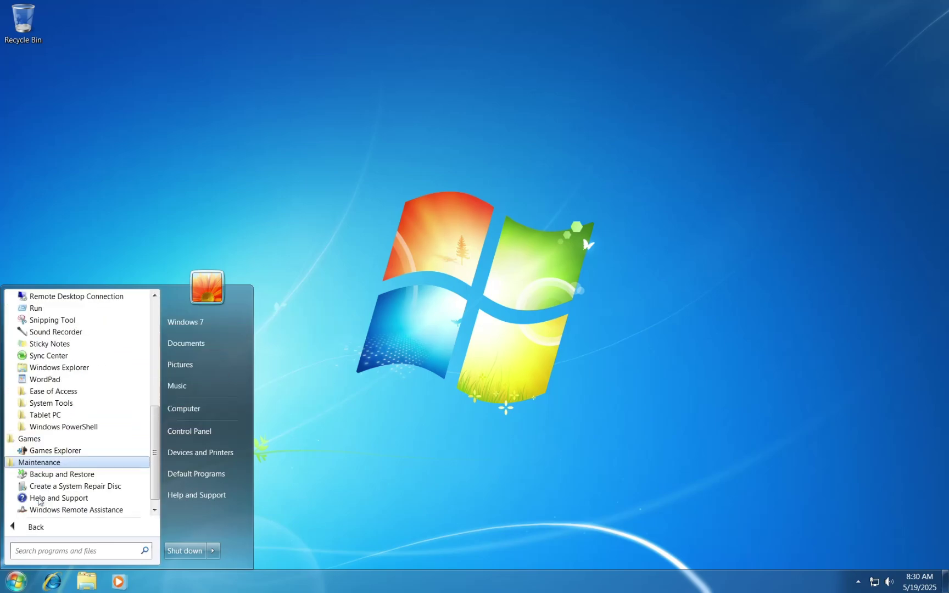
left_click(31, 509)
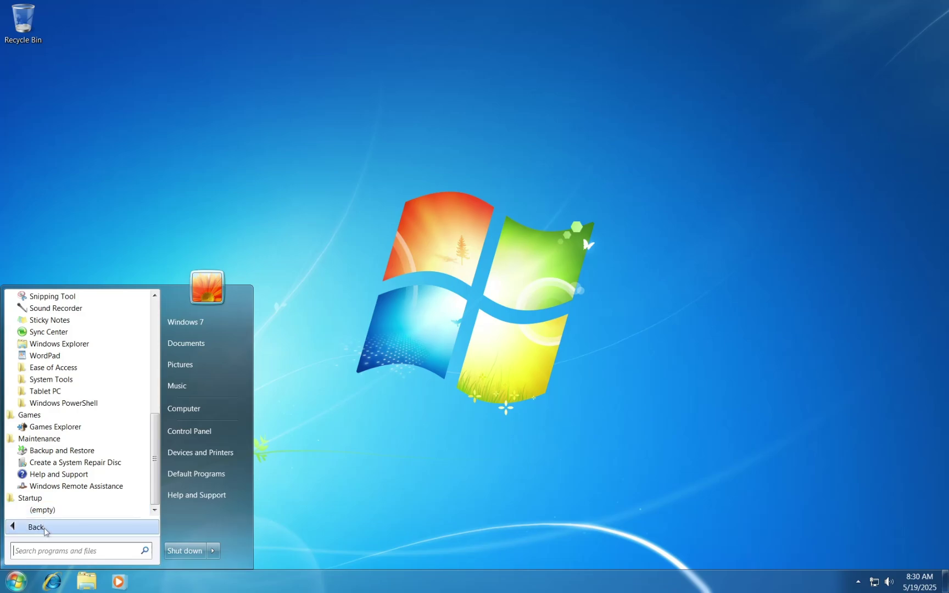
left_click(44, 529)
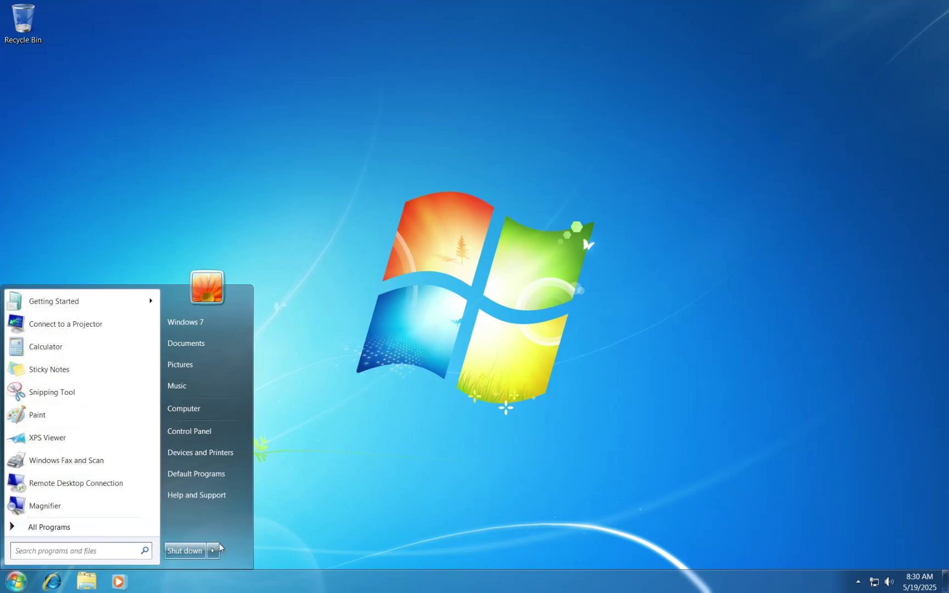
left_click(473, 301)
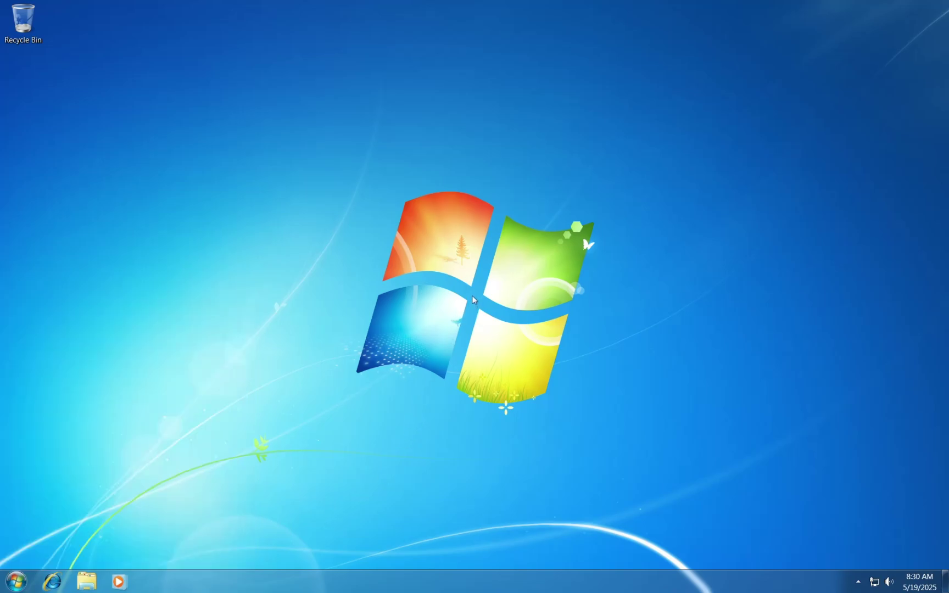
Take a VM snapshot named 'Snapshot' and leave full-screen view
mouse_move(404, 3)
left_click(309, 9)
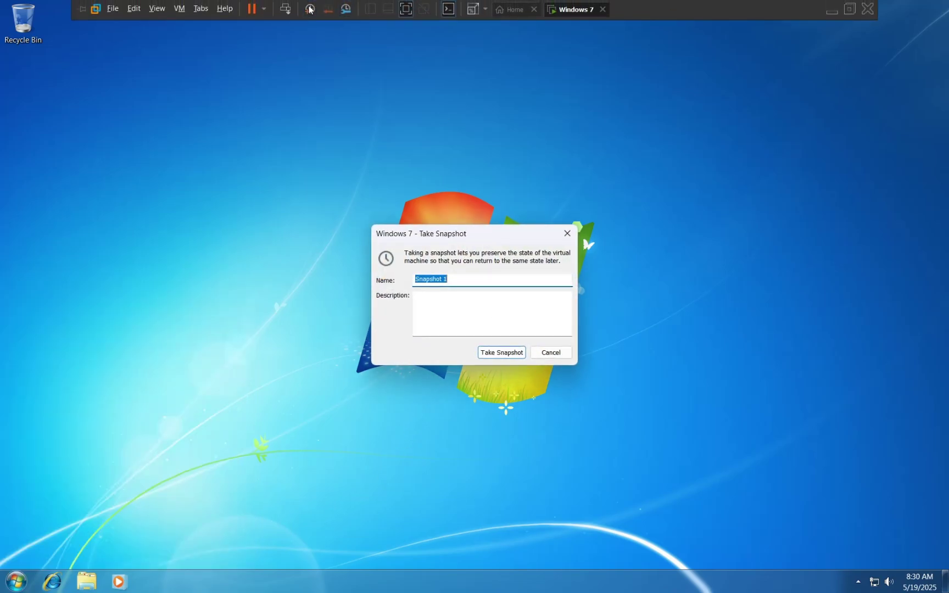
key("End")
key("BackSpace")
key("Escape")
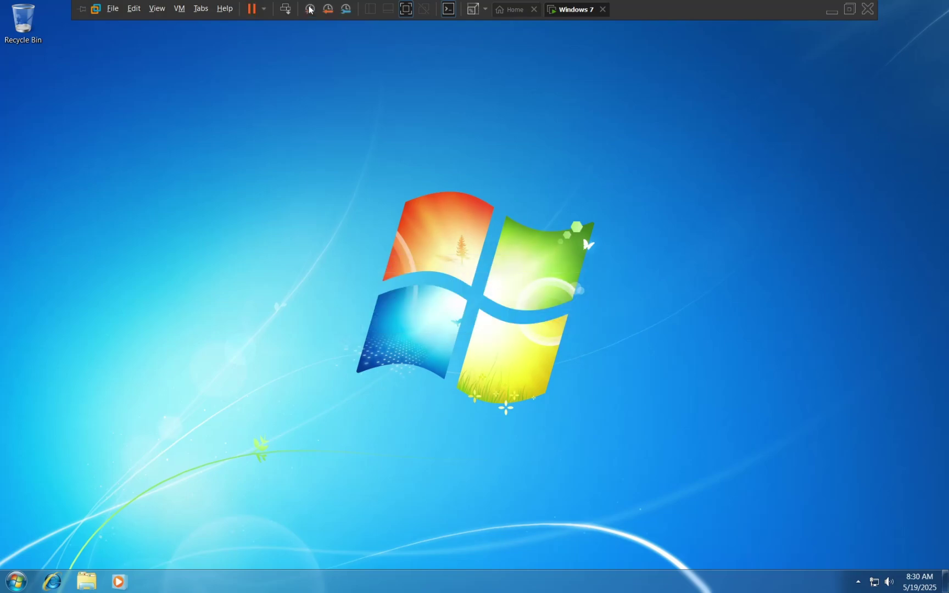
left_click(846, 8)
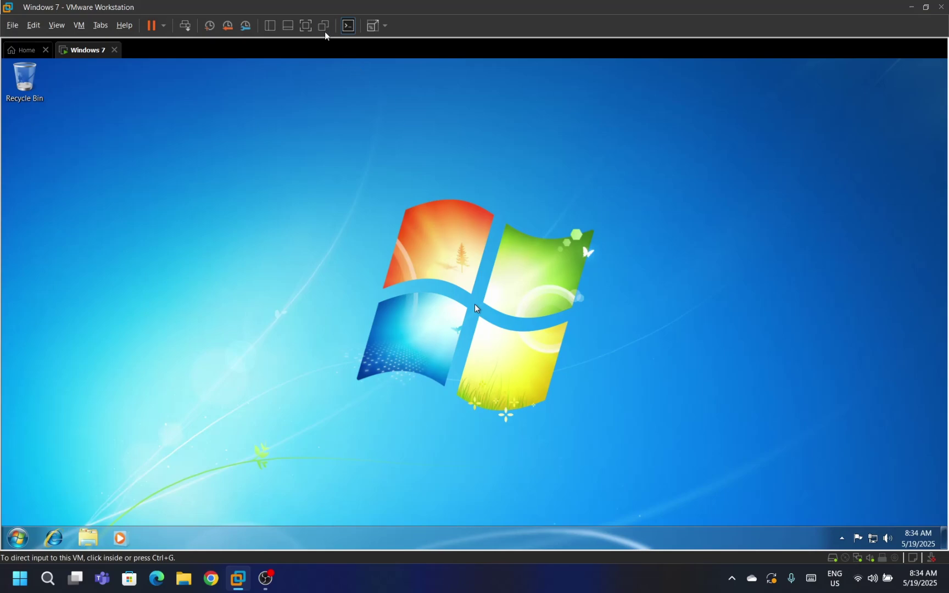
Switch the VM to full screen in Exclusive Mode
left_click(306, 25)
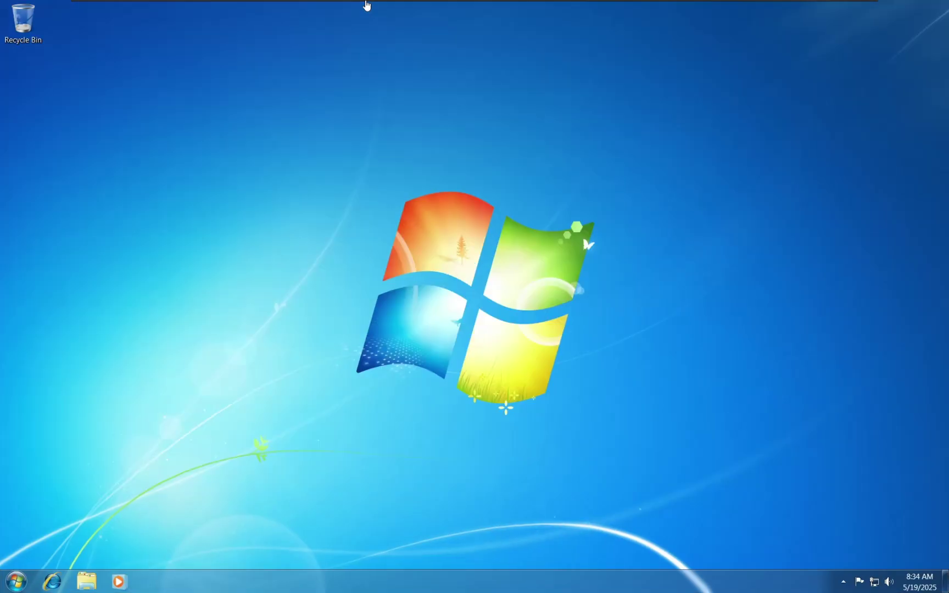
mouse_move(360, 5)
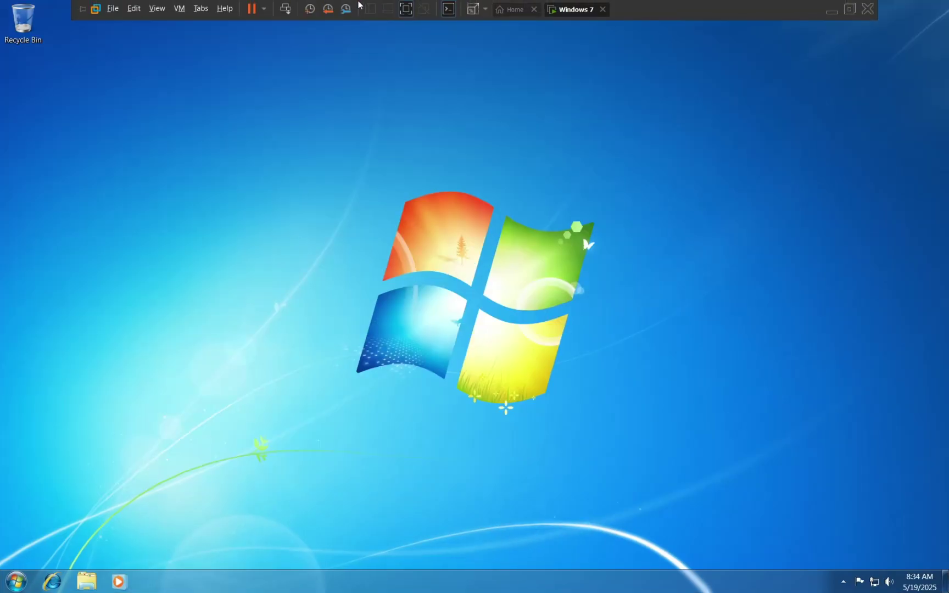
left_click(156, 7)
left_click(175, 38)
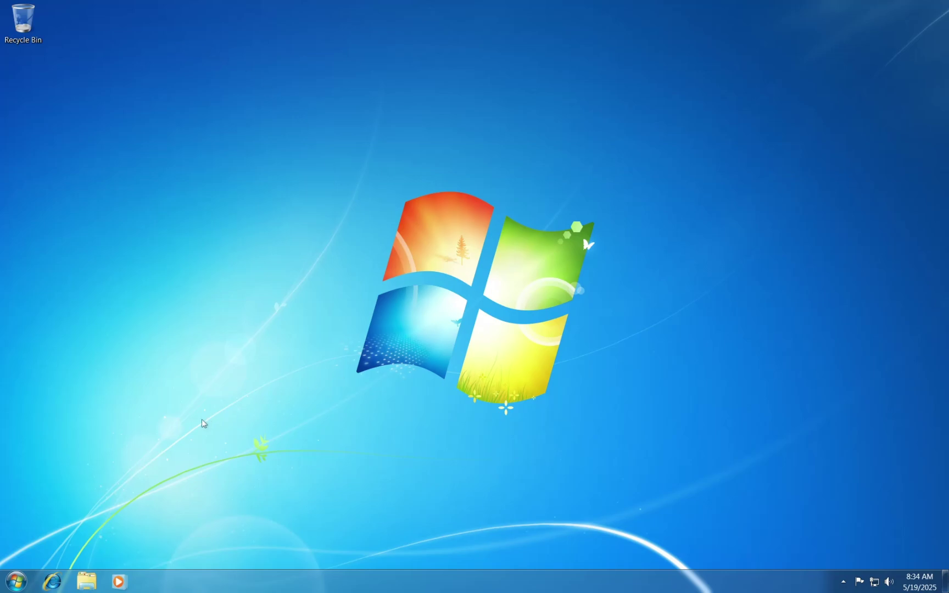
Shut down the Windows 7 guest from Start and return to the windowed view
left_click(16, 581)
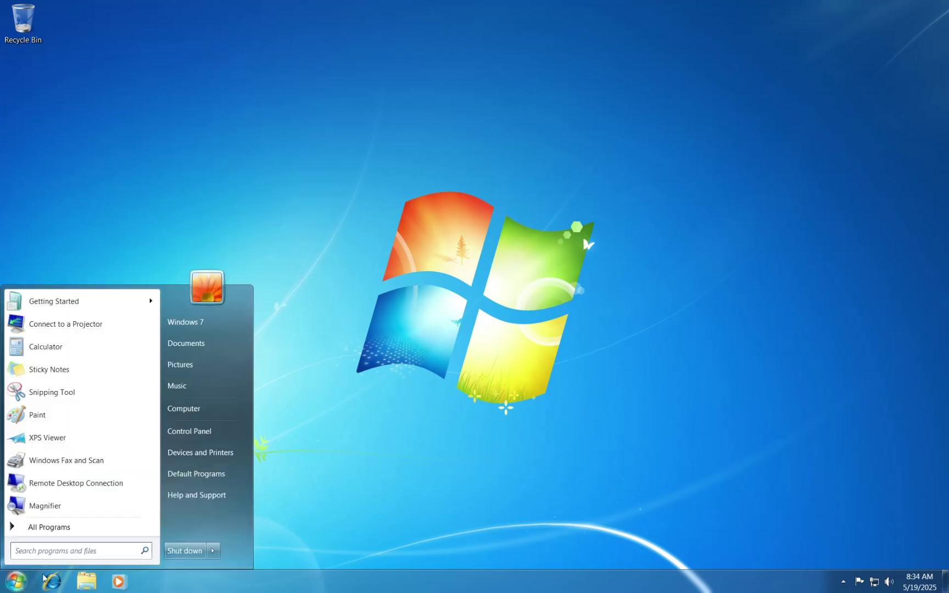
left_click(188, 551)
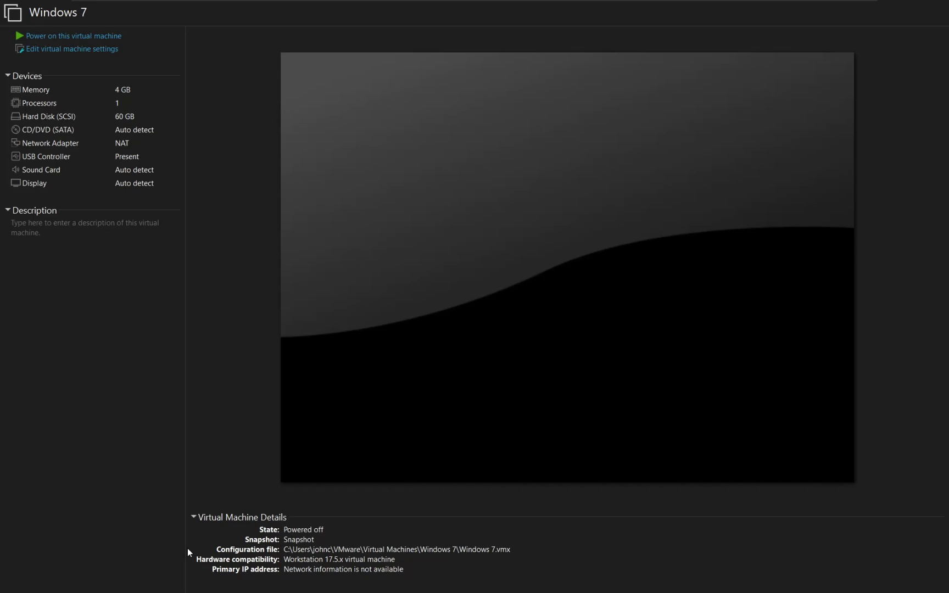
mouse_move(498, 5)
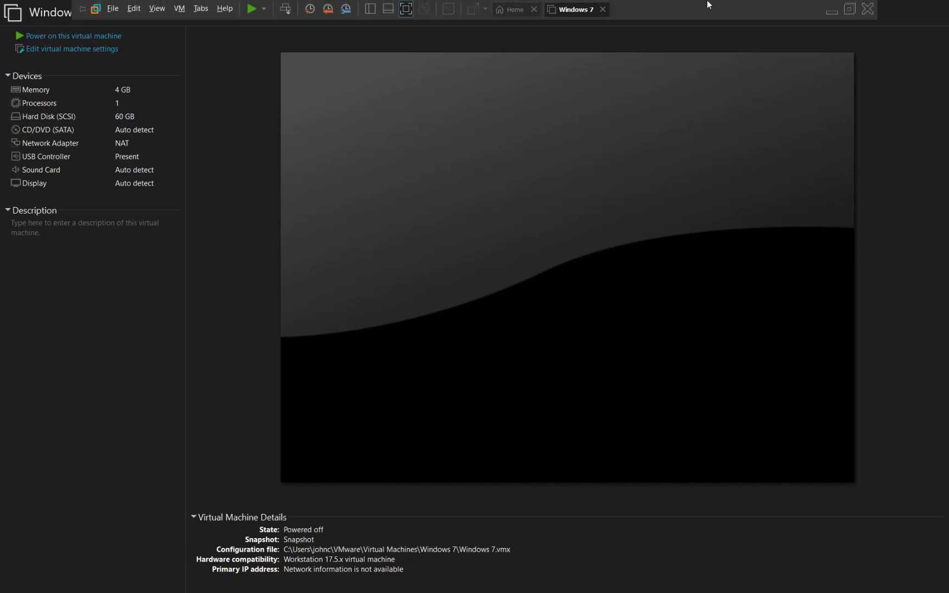
left_click(850, 9)
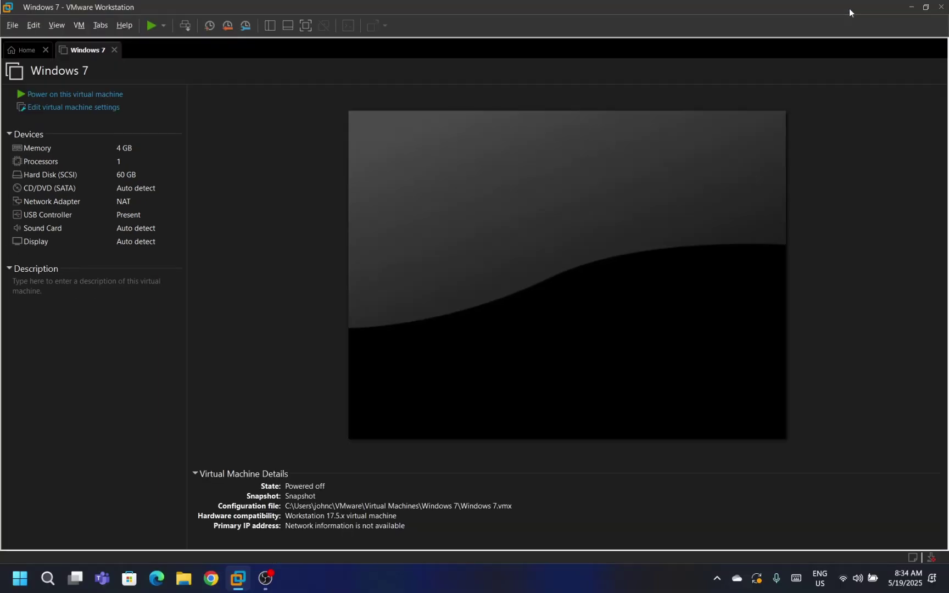